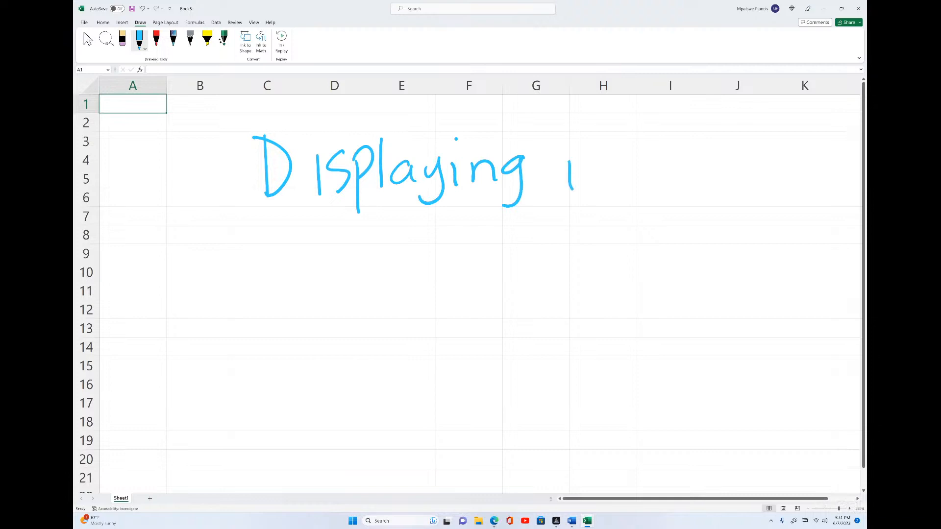
# Handwrite the title 'Displaying worksheet Formulas' in ink and underline it
pyautogui.moveTo(633, 169)
pyautogui.mouseDown()
pyautogui.moveTo(654, 166)
pyautogui.moveTo(667, 186)
pyautogui.mouseUp()
pyautogui.moveTo(685, 156)
pyautogui.mouseDown()
pyautogui.moveTo(677, 173)
pyautogui.moveTo(684, 181)
pyautogui.mouseUp()
pyautogui.moveTo(701, 156)
pyautogui.mouseDown()
pyautogui.moveTo(701, 180)
pyautogui.moveTo(756, 171)
pyautogui.moveTo(795, 182)
pyautogui.moveTo(799, 170)
pyautogui.mouseUp()
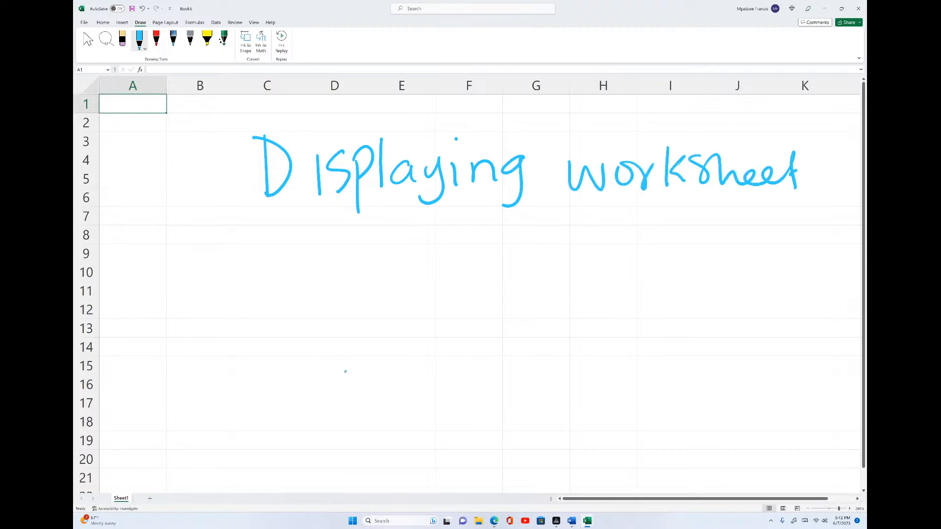
pyautogui.moveTo(254, 241)
pyautogui.mouseDown()
pyautogui.moveTo(277, 282)
pyautogui.moveTo(273, 259)
pyautogui.mouseUp()
pyautogui.moveTo(281, 252); pyautogui.dragTo(400, 268)
pyautogui.moveTo(417, 225)
pyautogui.mouseDown()
pyautogui.moveTo(418, 267)
pyautogui.moveTo(445, 267)
pyautogui.mouseUp()
pyautogui.moveTo(244, 296)
pyautogui.mouseDown()
pyautogui.moveTo(441, 281)
pyautogui.moveTo(739, 287)
pyautogui.mouseUp()
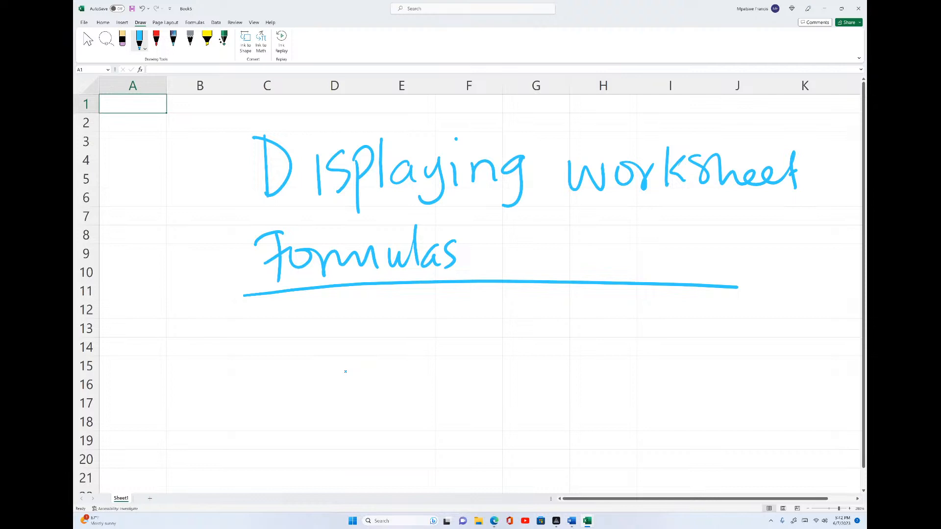
# Enter 56 in D13 and 78 in E13
pyautogui.click(351, 329)
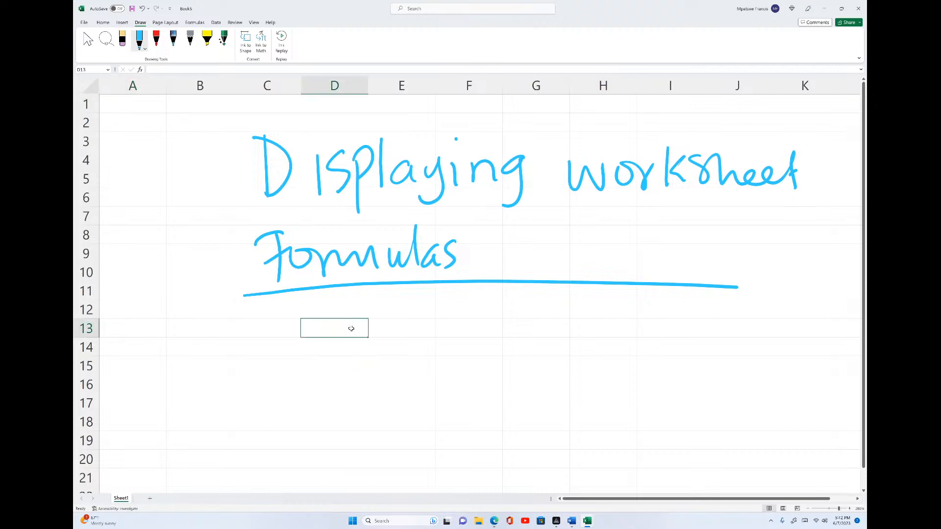
pyautogui.write('56')
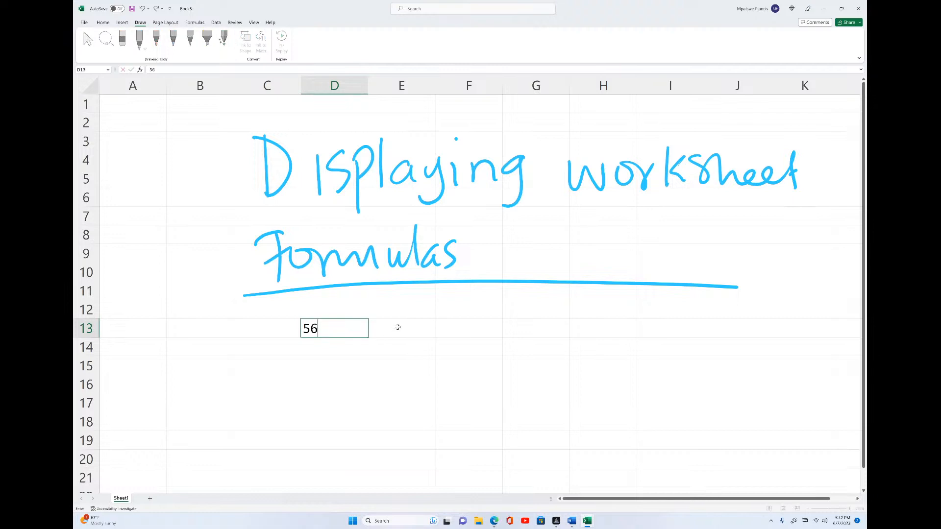
pyautogui.click(397, 327)
pyautogui.write('78')
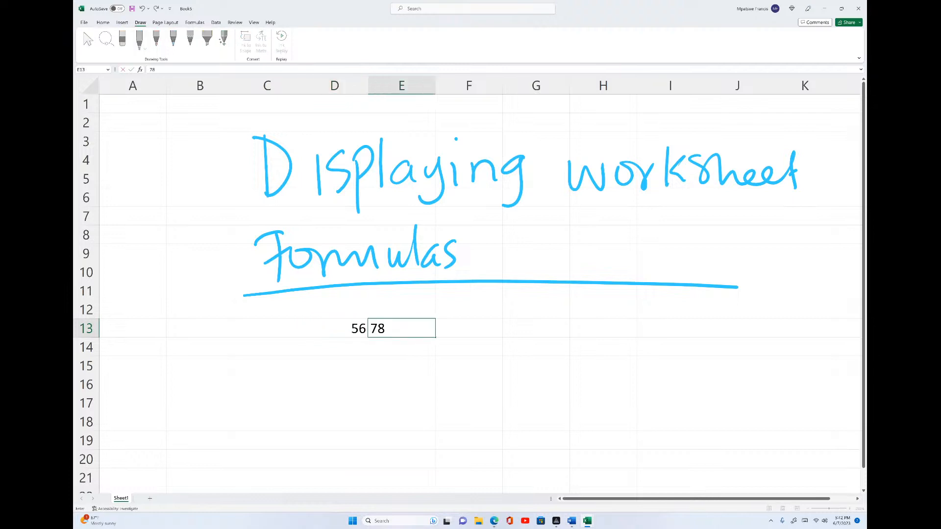
# Enter the formula =D13+E13 in F13 by pointing at both cells
pyautogui.click(465, 323)
pyautogui.write('=')
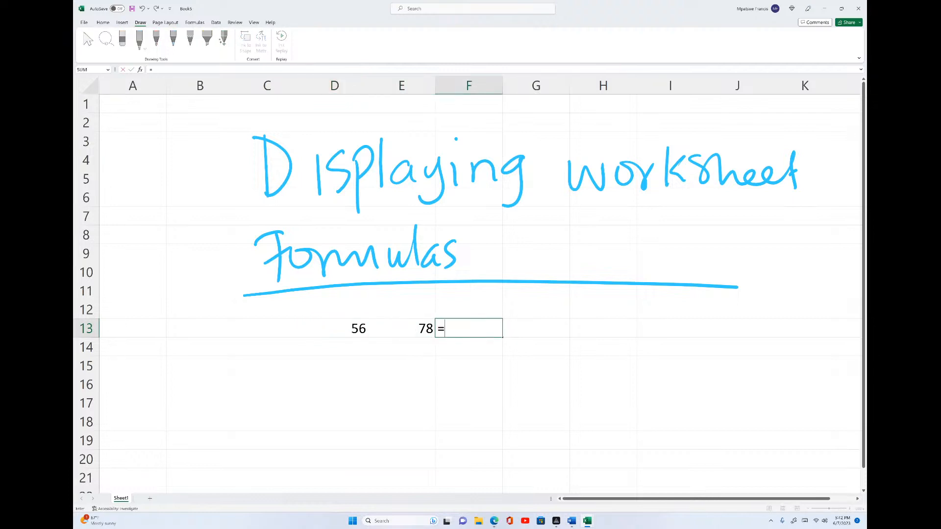
pyautogui.click(349, 329)
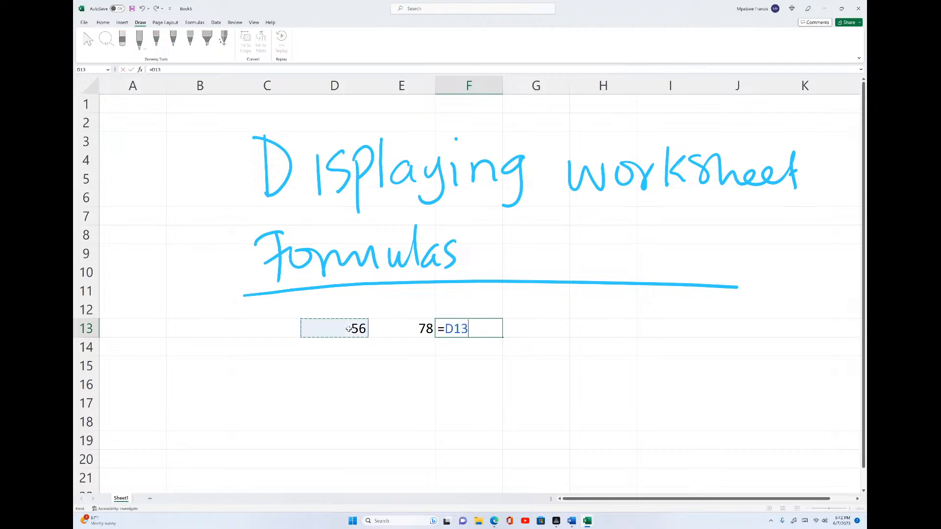
pyautogui.write('+')
pyautogui.click(418, 327)
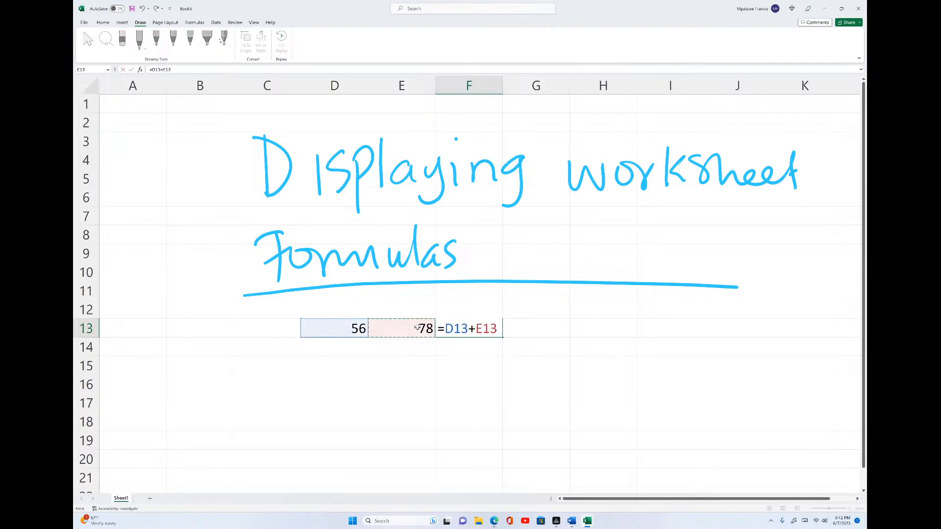
pyautogui.press('Return')
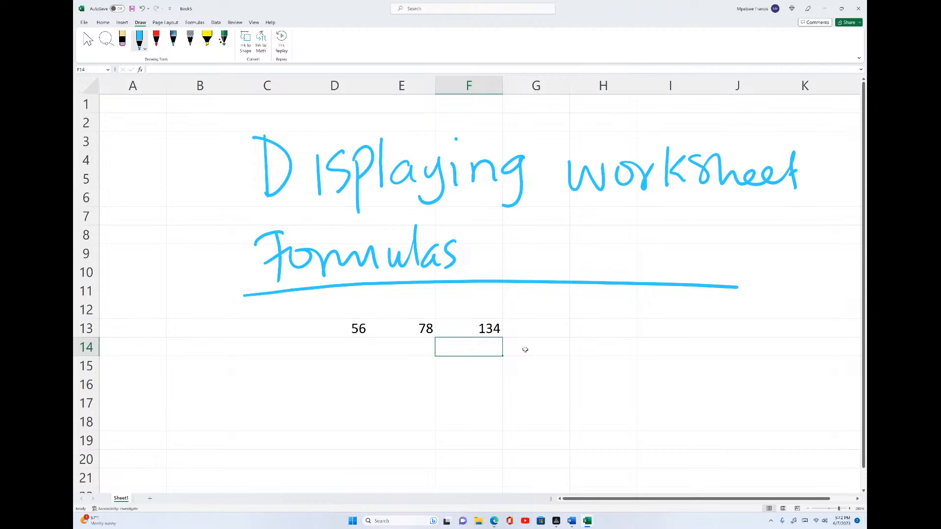
# Annotate the F13 result in ink with an arrow, the note 'Result of the cell' and a circle
pyautogui.moveTo(498, 331)
pyautogui.mouseDown()
pyautogui.moveTo(533, 309)
pyautogui.moveTo(514, 330)
pyautogui.mouseUp()
pyautogui.moveTo(549, 298)
pyautogui.mouseDown()
pyautogui.moveTo(542, 329)
pyautogui.moveTo(581, 318)
pyautogui.moveTo(608, 293)
pyautogui.moveTo(645, 338)
pyautogui.mouseUp()
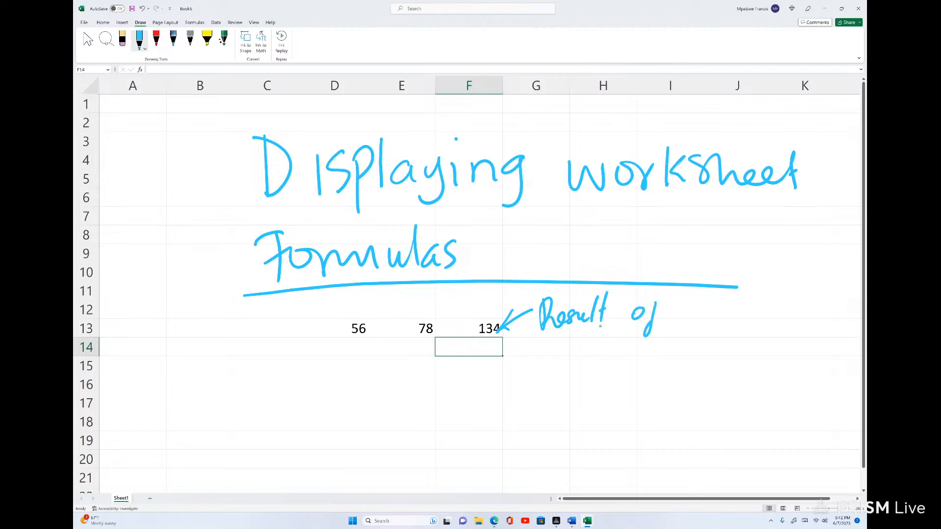
pyautogui.moveTo(668, 291)
pyautogui.mouseDown()
pyautogui.moveTo(670, 320)
pyautogui.moveTo(743, 310)
pyautogui.moveTo(761, 279)
pyautogui.moveTo(752, 310)
pyautogui.mouseUp()
pyautogui.moveTo(502, 302)
pyautogui.mouseDown()
pyautogui.moveTo(490, 352)
pyautogui.moveTo(483, 309)
pyautogui.mouseUp()
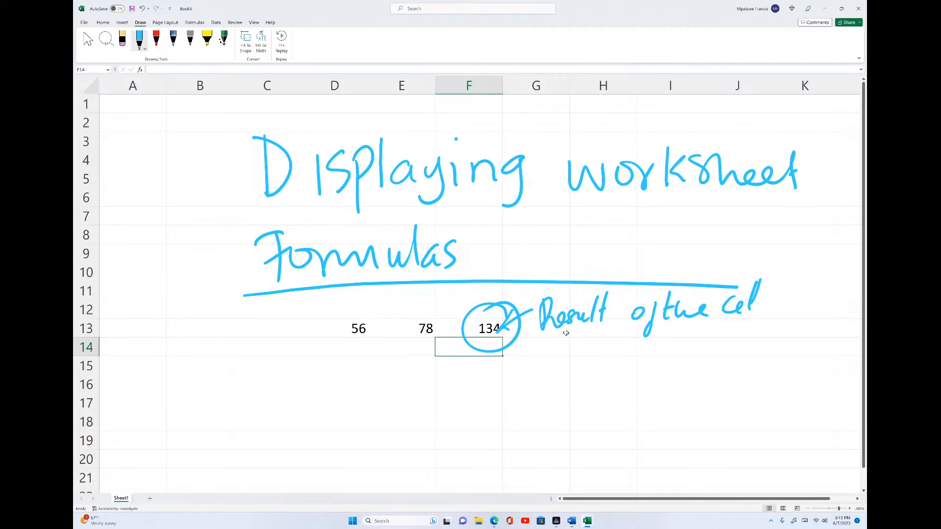
# Select F13 to inspect its formula in the formula bar
pyautogui.click(482, 329)
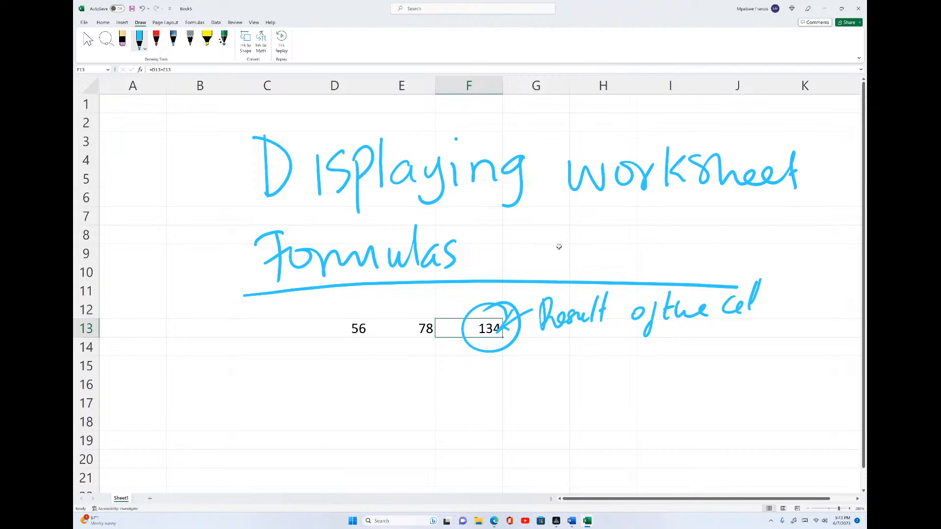
pyautogui.moveTo(189, 216)
pyautogui.mouseDown()
pyautogui.moveTo(172, 139)
pyautogui.moveTo(151, 112)
pyautogui.moveTo(181, 99)
pyautogui.mouseUp()
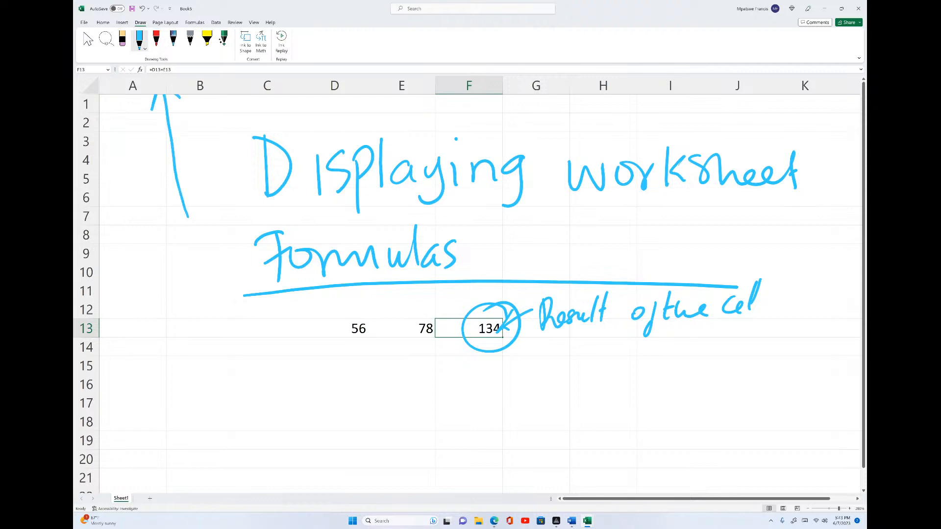
pyautogui.click(170, 127)
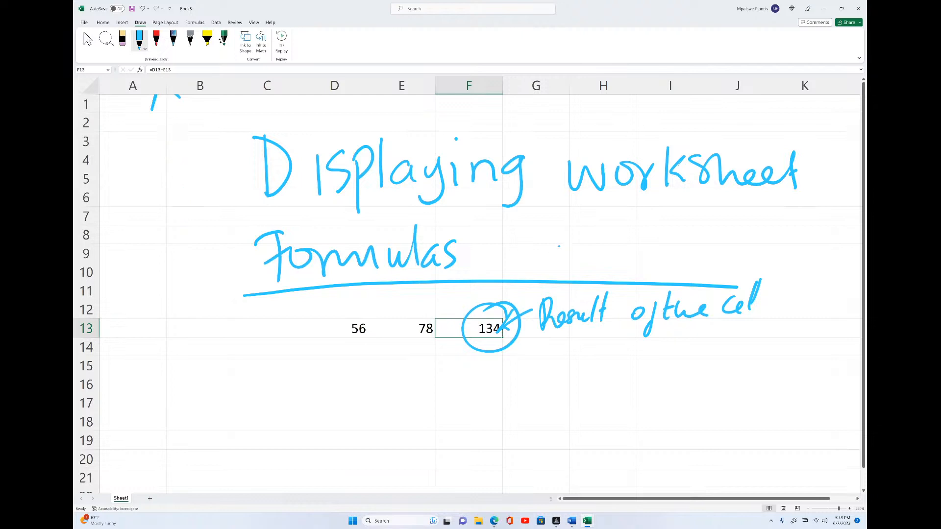
pyautogui.click(178, 97)
pyautogui.click(180, 94)
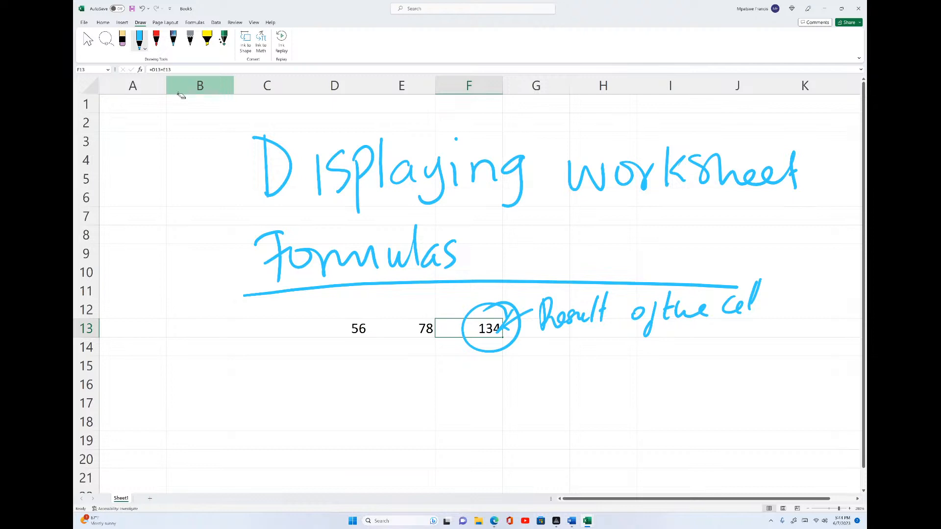
# Enter 45 in C13 and 34 in B13 to extend the first row of data
pyautogui.scroll(-3, 184, 97)
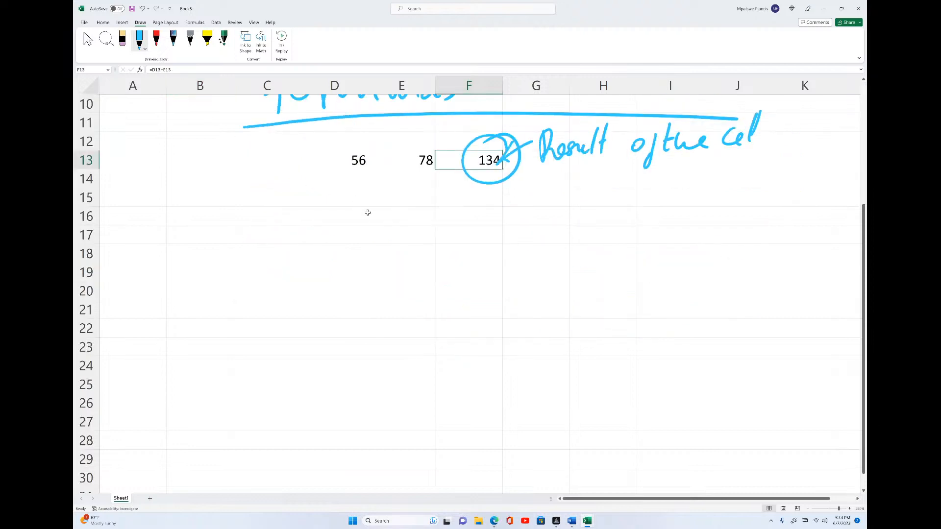
pyautogui.scroll(-2, 368, 212)
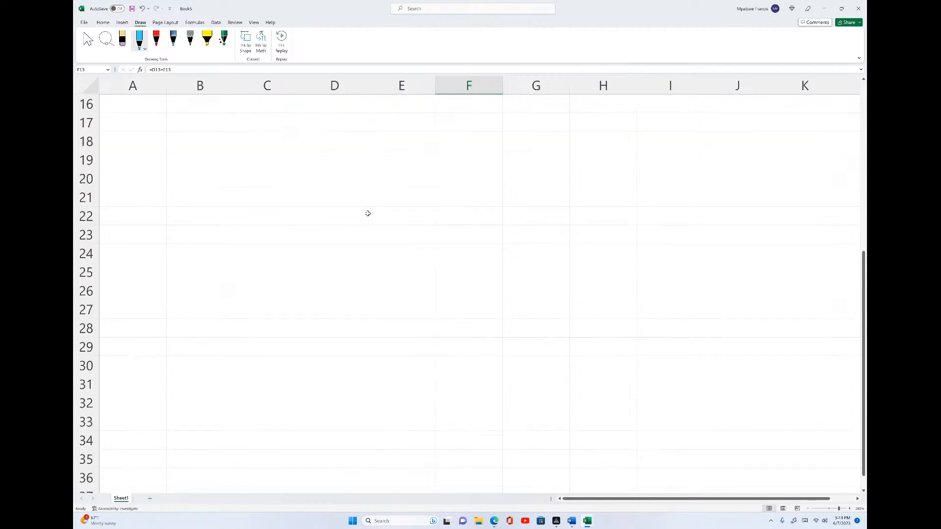
pyautogui.scroll(3, 368, 213)
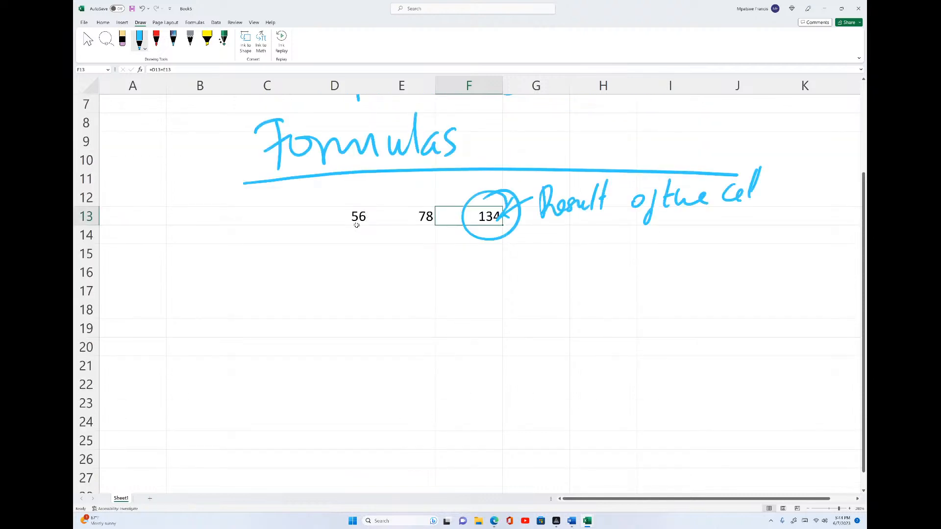
pyautogui.click(283, 273)
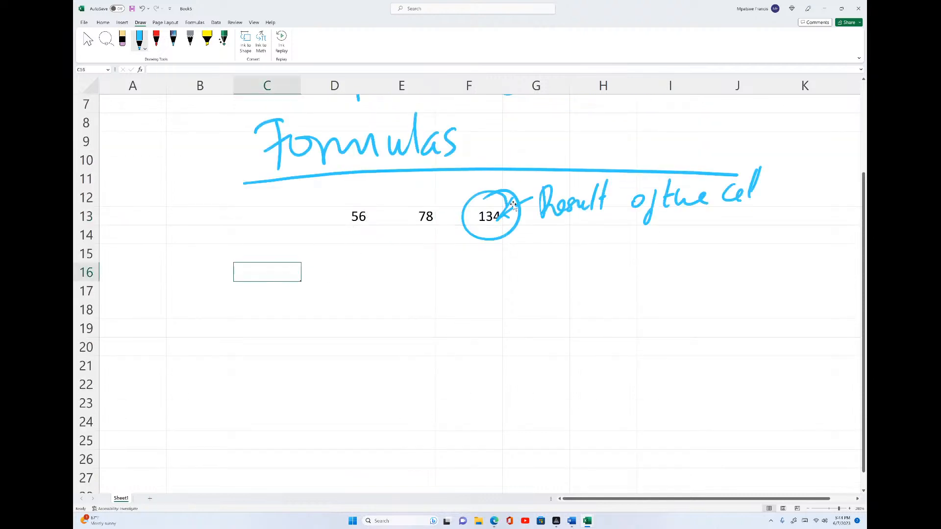
pyautogui.click(275, 218)
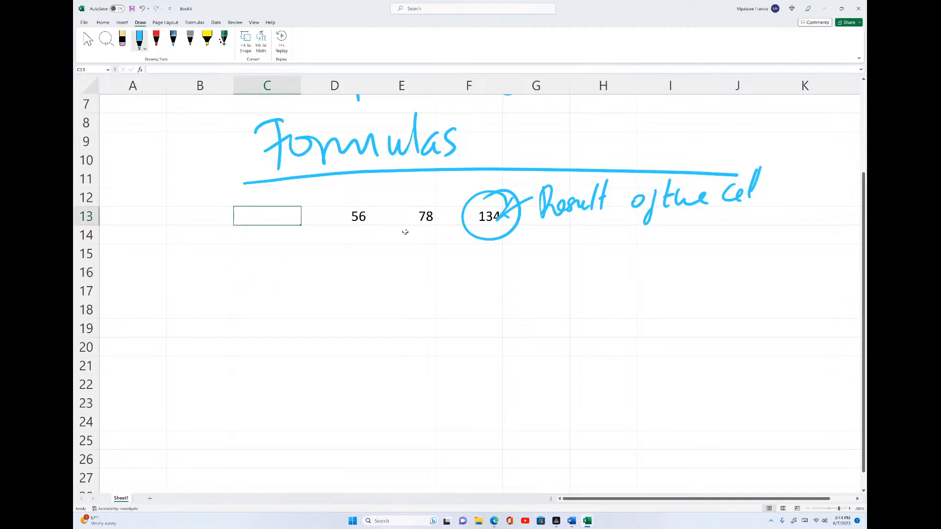
pyautogui.write('45')
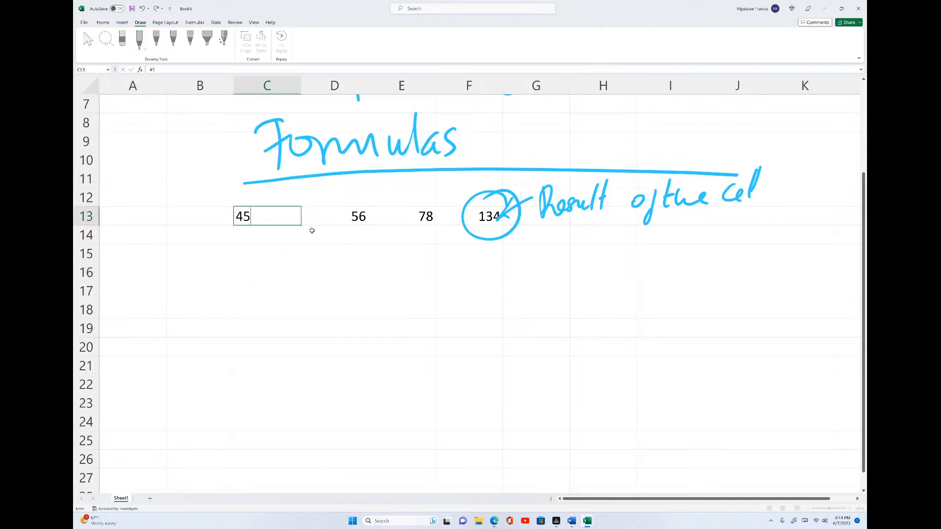
pyautogui.click(219, 215)
pyautogui.write('34')
# Fill row 14 from B14 to E14 with 45, 67, 78 and 97
pyautogui.click(215, 244)
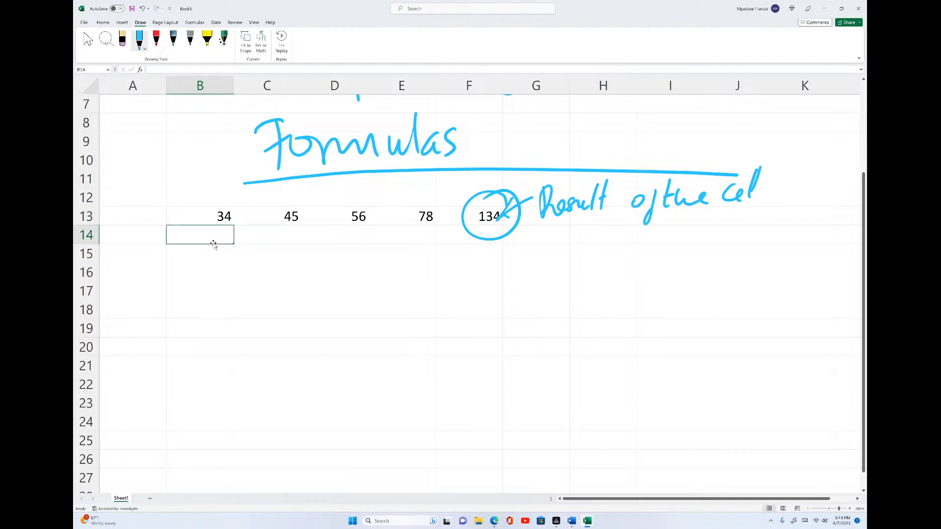
pyautogui.write('45')
pyautogui.click(277, 236)
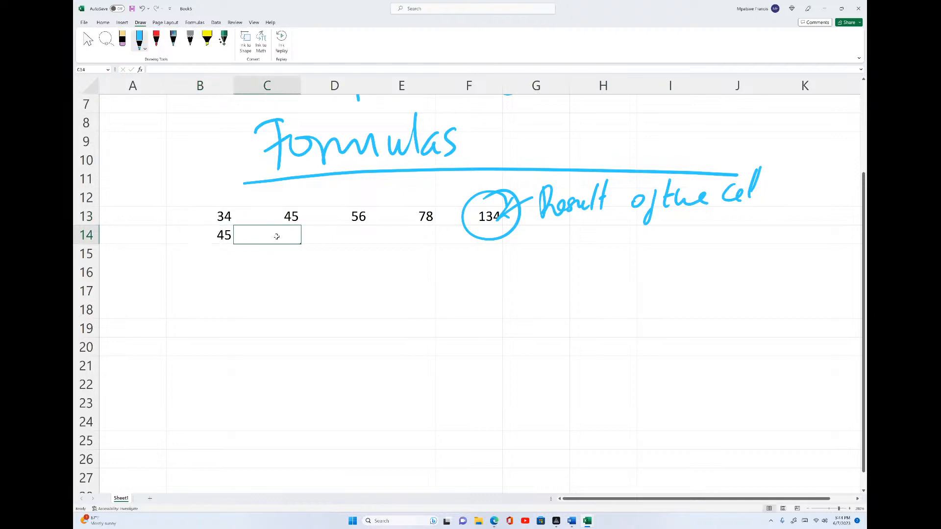
pyautogui.write('67')
pyautogui.click(333, 236)
pyautogui.write('78')
pyautogui.click(385, 237)
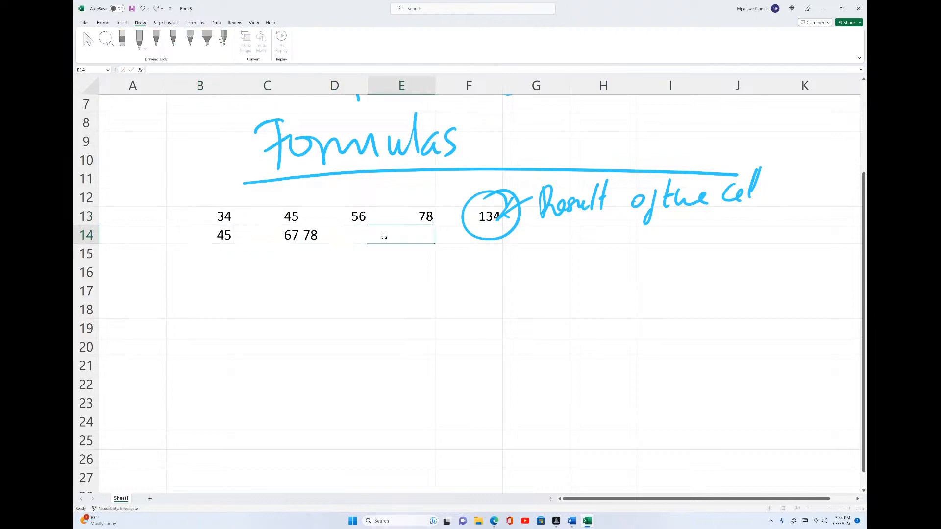
pyautogui.write('97')
# Fill row 15 from B15 to E15 with 45, 66, 88 and 56
pyautogui.click(224, 252)
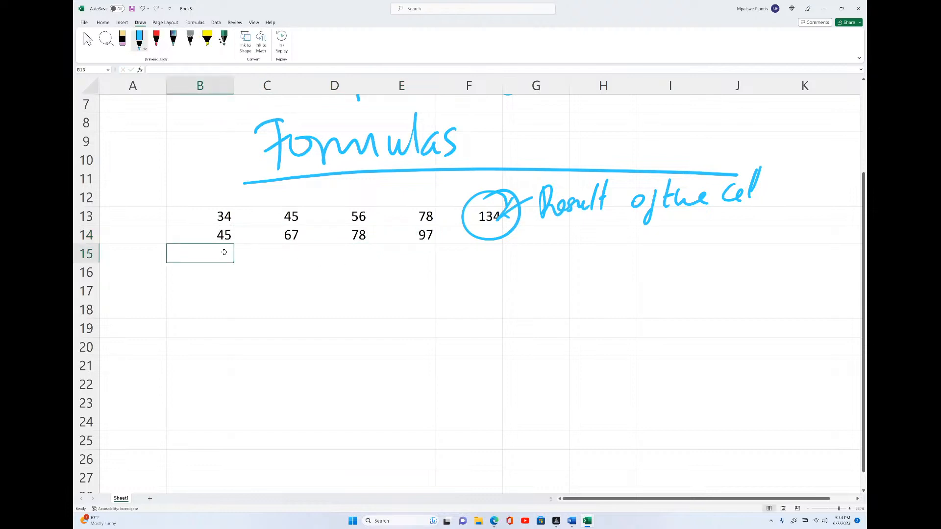
pyautogui.write('45')
pyautogui.click(271, 253)
pyautogui.write('66')
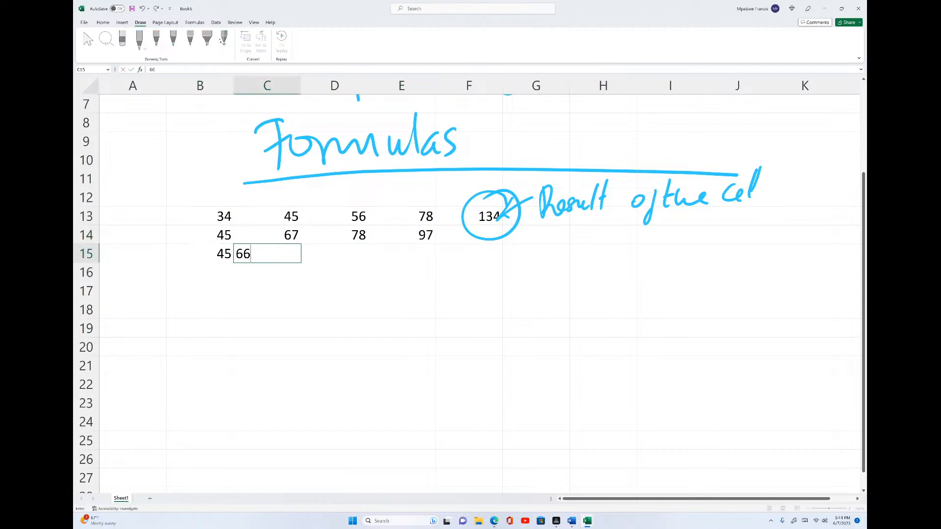
pyautogui.click(304, 252)
pyautogui.write('88')
pyautogui.click(370, 252)
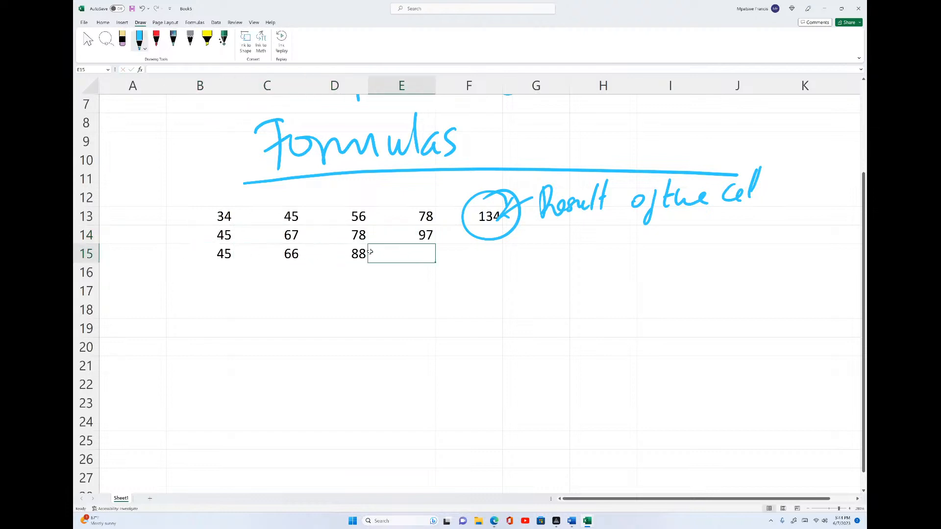
pyautogui.write('56')
pyautogui.click(444, 253)
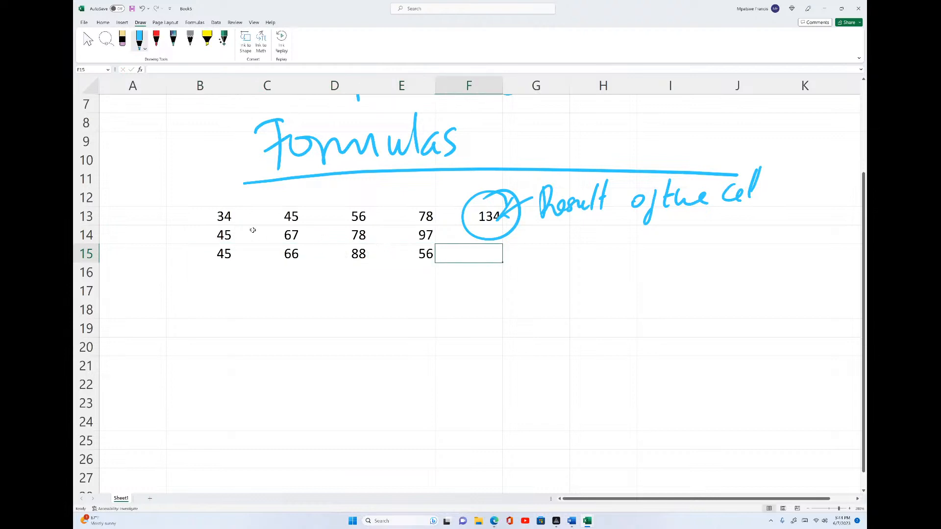
# Enter =AVERAGE(B13:E15) in C18 to average all the data cells
pyautogui.click(262, 307)
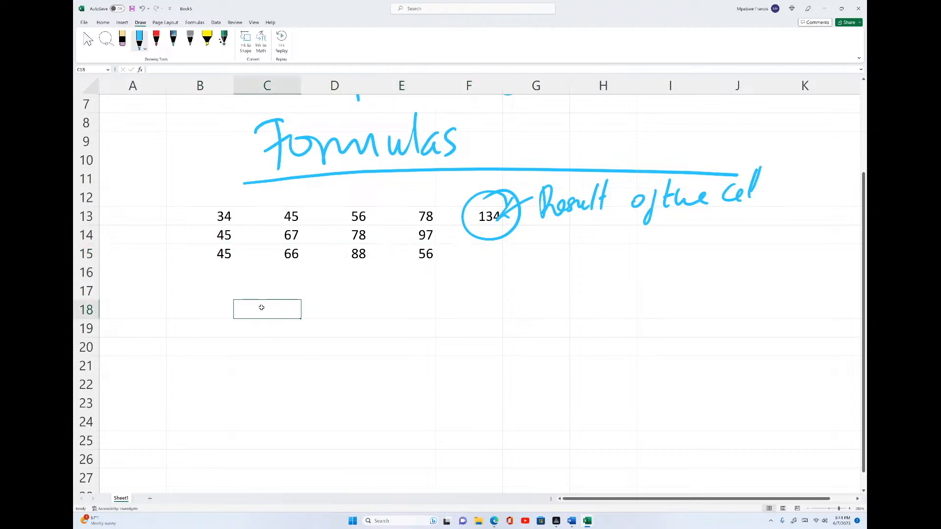
pyautogui.write('=')
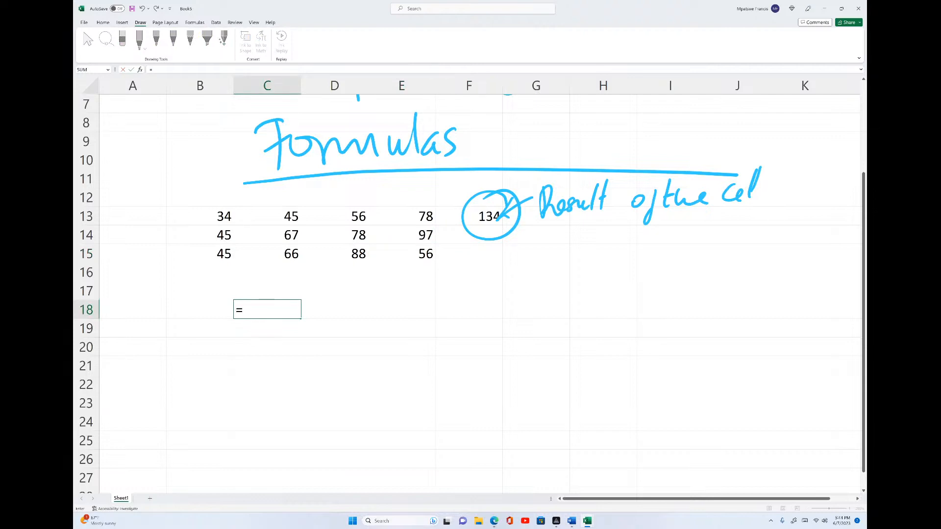
pyautogui.write('avera')
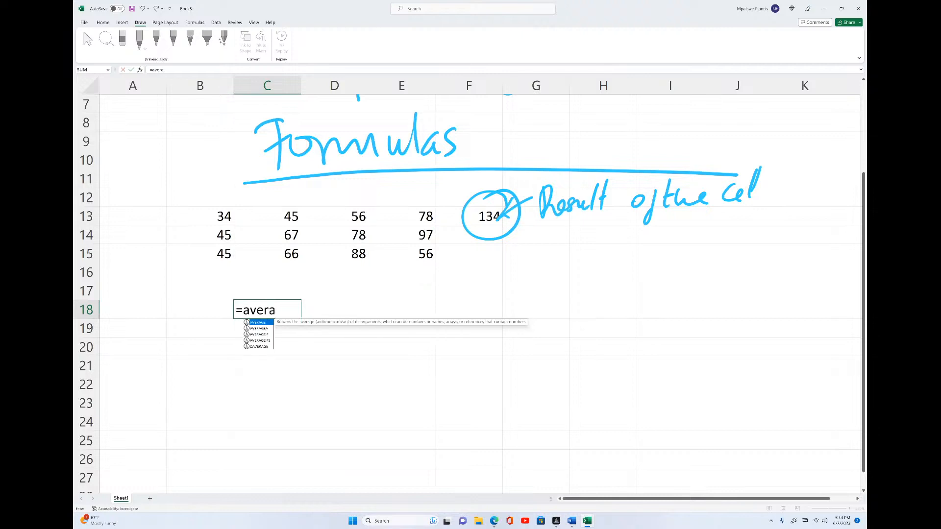
pyautogui.press('Tab')
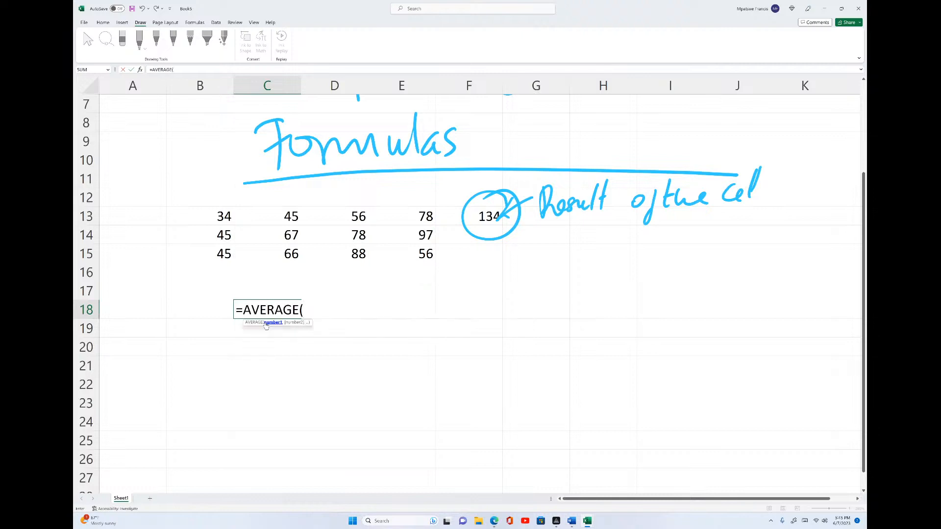
pyautogui.click(221, 215)
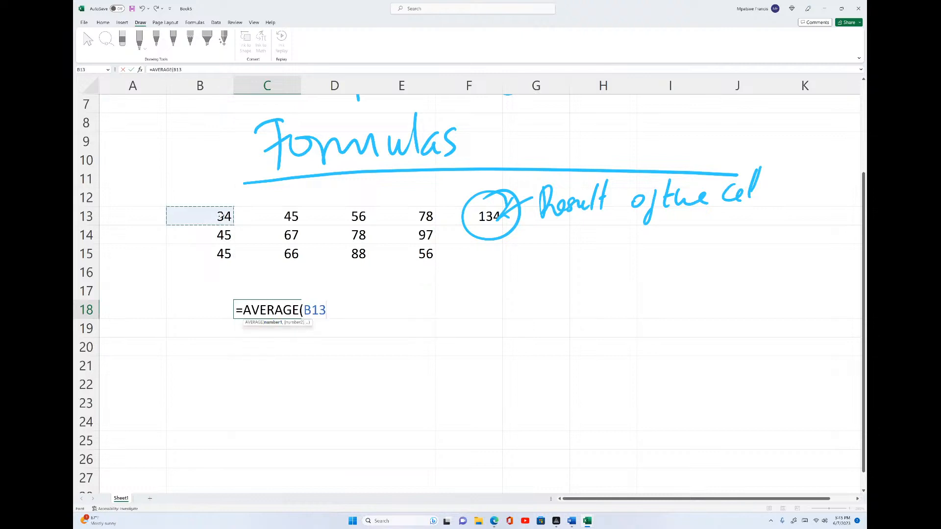
pyautogui.write(':')
pyautogui.press('BackSpace')
pyautogui.press('BackSpace')
pyautogui.press('BackSpace')
pyautogui.click(402, 253)
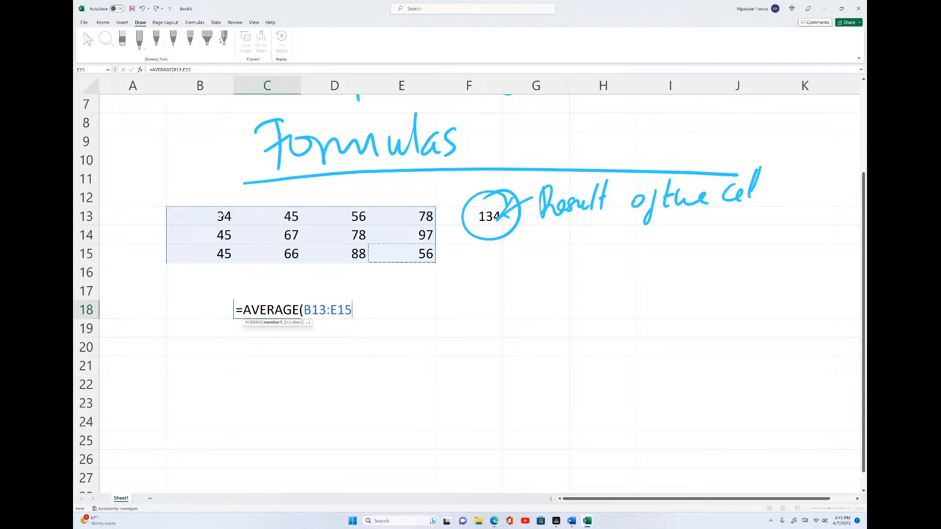
pyautogui.write(')')
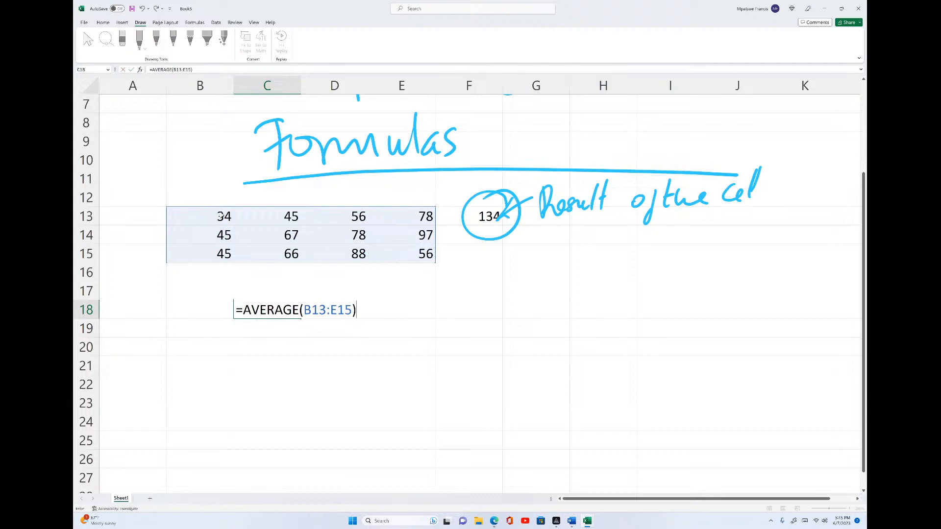
pyautogui.press('Return')
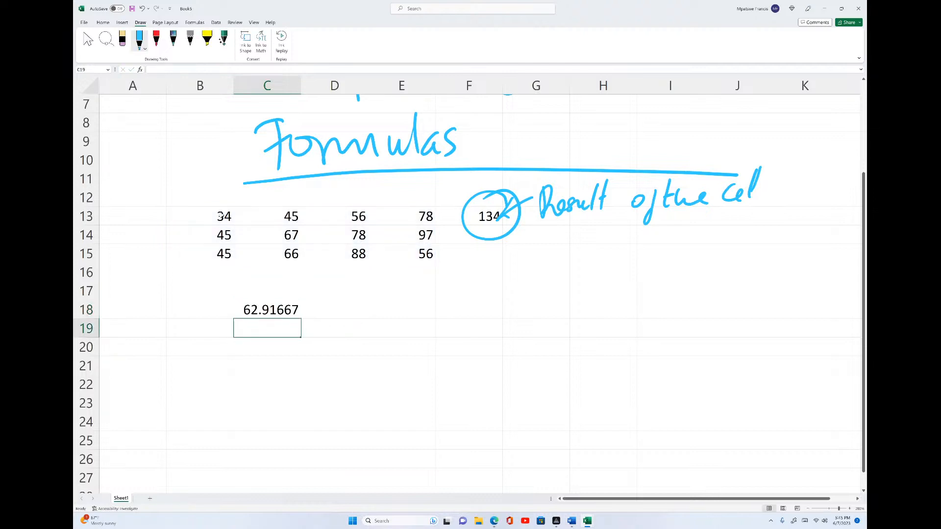
# Circle the average result in C18 with a red ink annotation
pyautogui.click(283, 306)
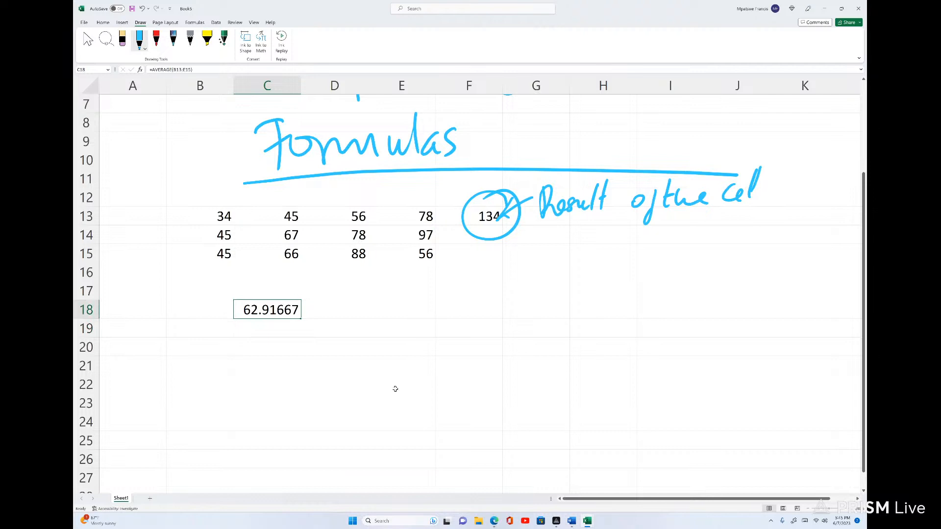
pyautogui.moveTo(247, 290); pyautogui.dragTo(254, 286)
pyautogui.moveTo(280, 279); pyautogui.dragTo(289, 280)
pyautogui.click(155, 38)
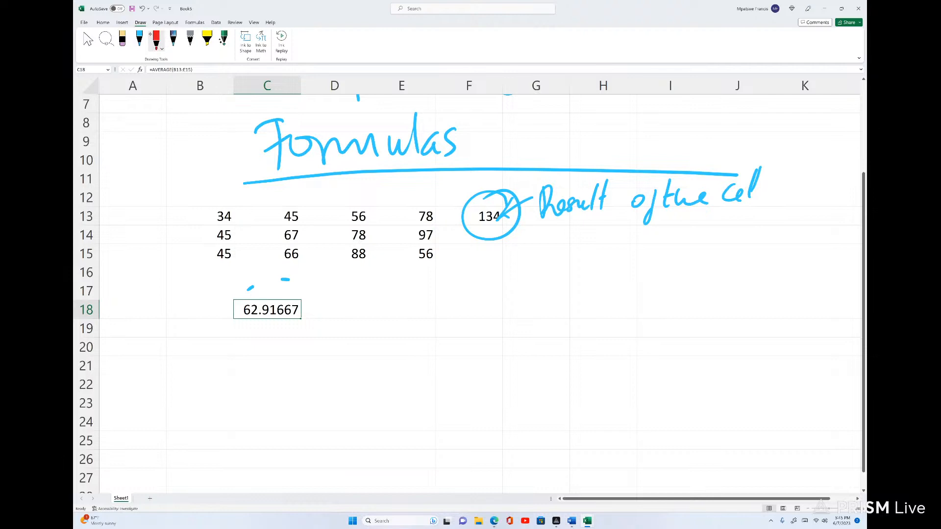
pyautogui.moveTo(289, 280)
pyautogui.mouseDown()
pyautogui.moveTo(230, 338)
pyautogui.moveTo(243, 289)
pyautogui.mouseUp()
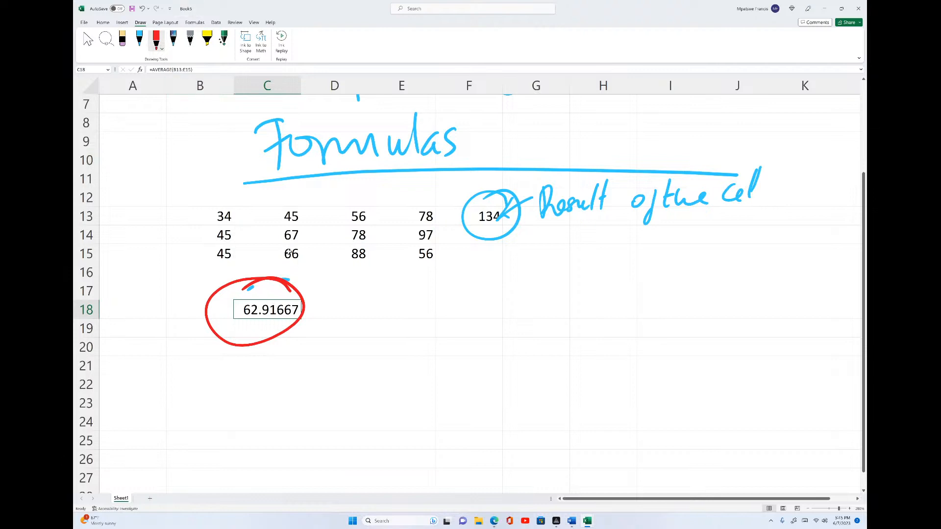
# Select C18 to inspect its AVERAGE formula in the formula bar
pyautogui.click(339, 292)
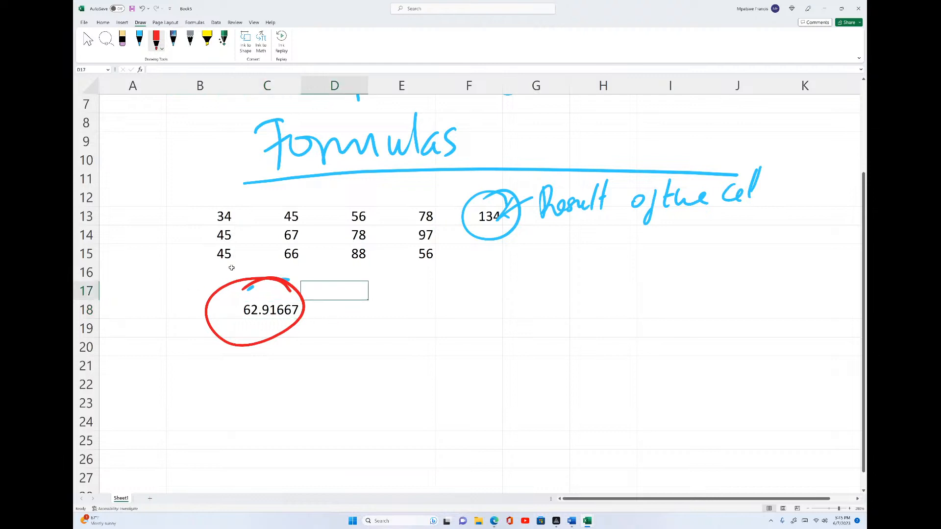
pyautogui.click(270, 309)
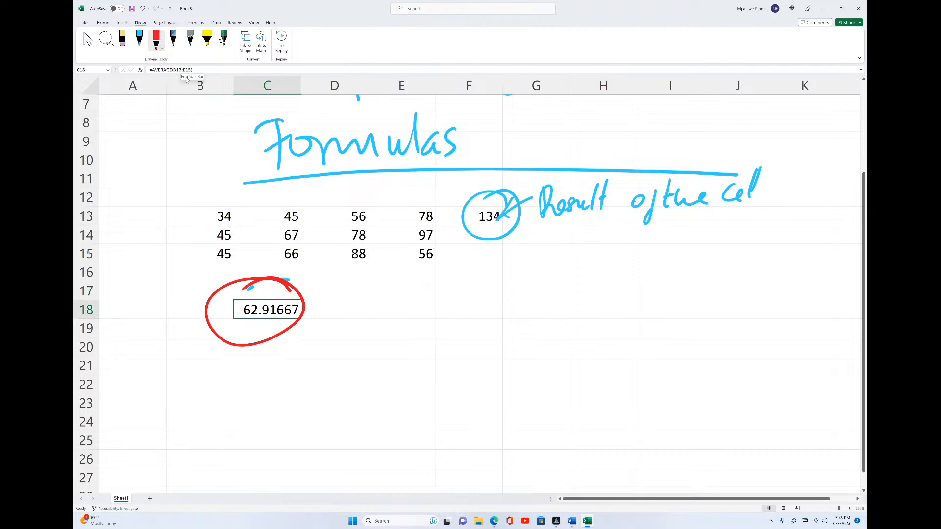
pyautogui.click(332, 314)
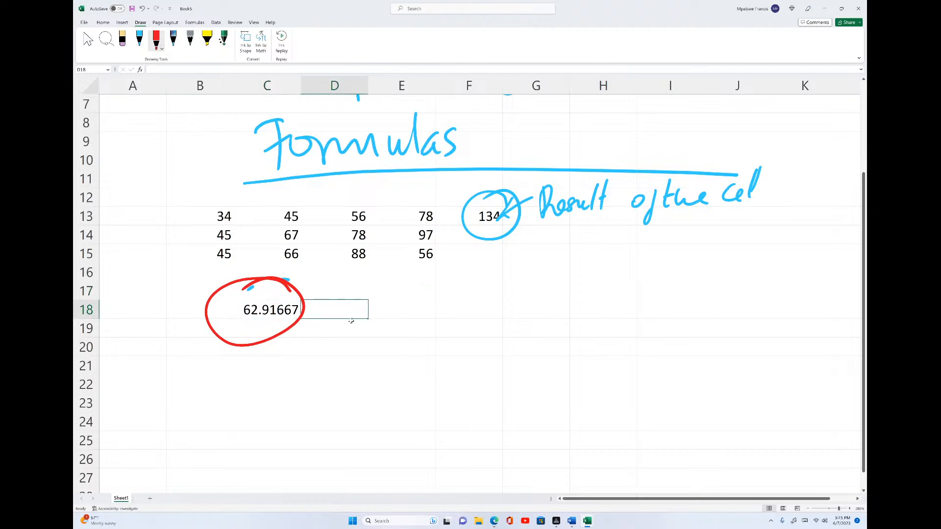
# Handwrite 'Formulatext()' in red ink to the right of the data block
pyautogui.click(409, 312)
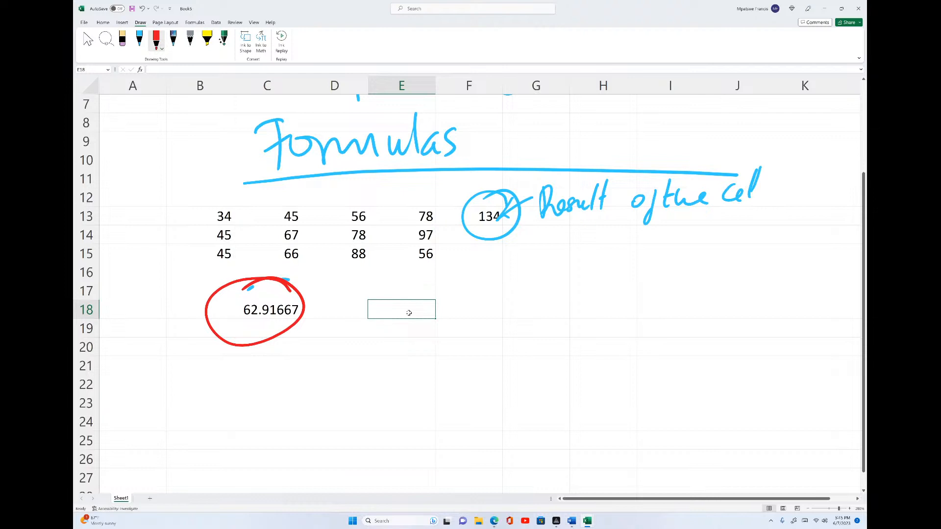
pyautogui.moveTo(508, 258)
pyautogui.mouseDown()
pyautogui.moveTo(504, 300)
pyautogui.moveTo(524, 255)
pyautogui.mouseUp()
pyautogui.moveTo(496, 276); pyautogui.dragTo(548, 270)
pyautogui.moveTo(555, 273)
pyautogui.mouseDown()
pyautogui.moveTo(556, 282)
pyautogui.moveTo(605, 284)
pyautogui.mouseUp()
pyautogui.moveTo(614, 252); pyautogui.dragTo(613, 283)
pyautogui.moveTo(630, 267)
pyautogui.mouseDown()
pyautogui.moveTo(642, 289)
pyautogui.moveTo(643, 269)
pyautogui.mouseUp()
pyautogui.moveTo(654, 272)
pyautogui.mouseDown()
pyautogui.moveTo(669, 265)
pyautogui.moveTo(663, 284)
pyautogui.mouseUp()
pyautogui.moveTo(677, 265)
pyautogui.mouseDown()
pyautogui.moveTo(663, 282)
pyautogui.moveTo(681, 285)
pyautogui.mouseUp()
pyautogui.moveTo(713, 250)
pyautogui.mouseDown()
pyautogui.moveTo(706, 290)
pyautogui.moveTo(725, 292)
pyautogui.mouseUp()
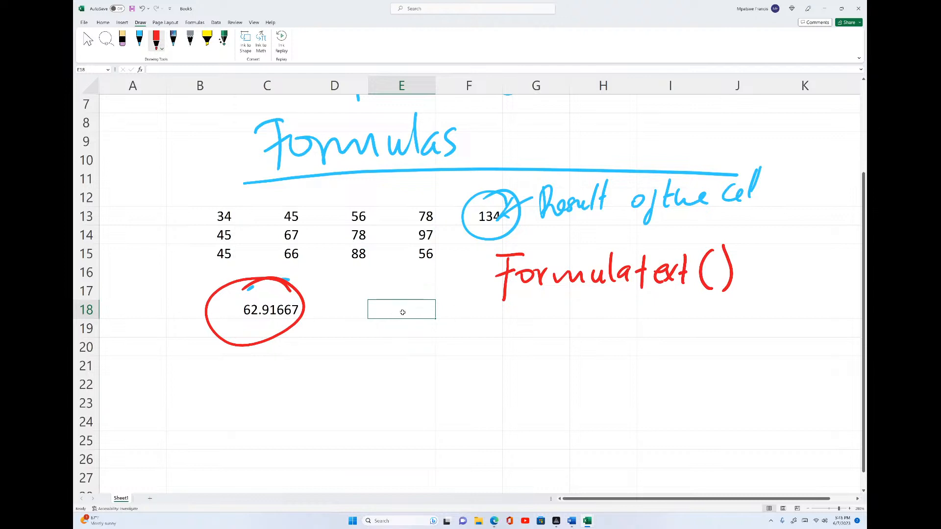
# Enter =FORMULATEXT(C18) in E18 to display the average formula as text
pyautogui.write('=')
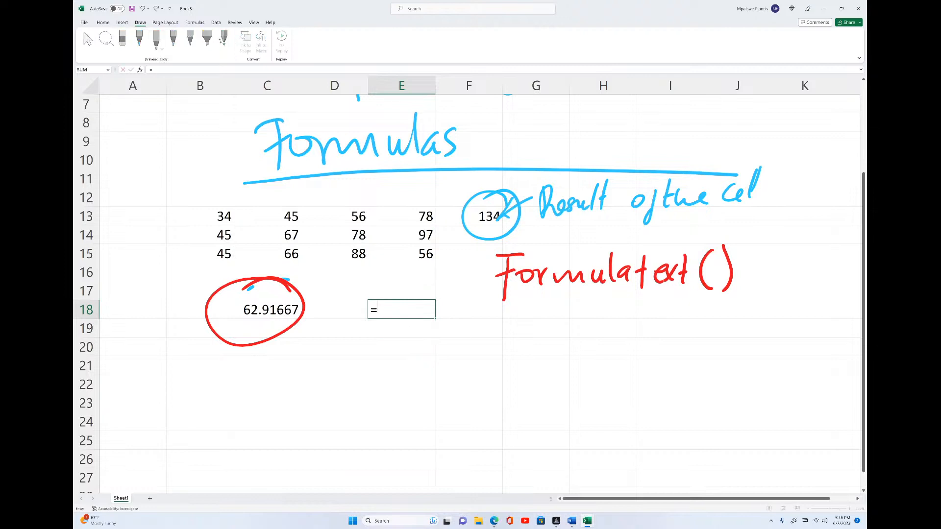
pyautogui.write('form')
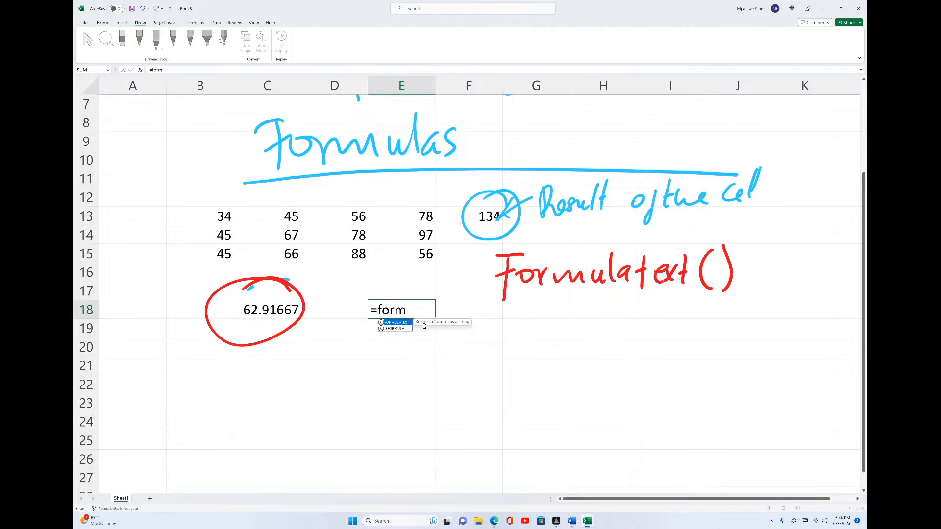
pyautogui.doubleClick(390, 324)
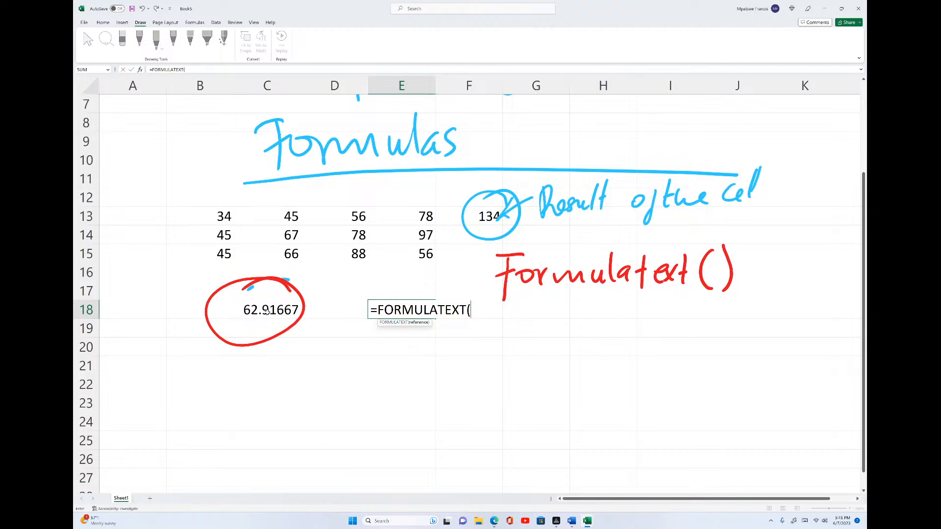
pyautogui.click(265, 309)
pyautogui.write(')')
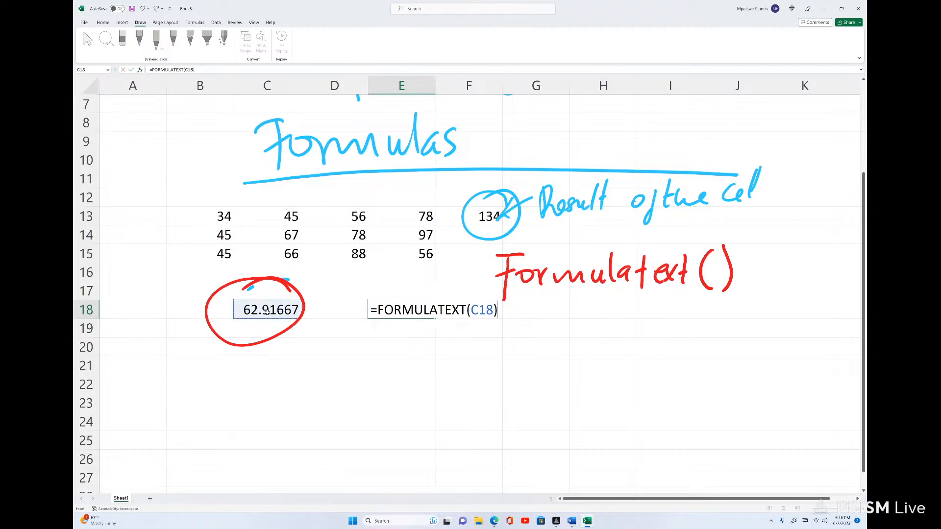
pyautogui.press('Return')
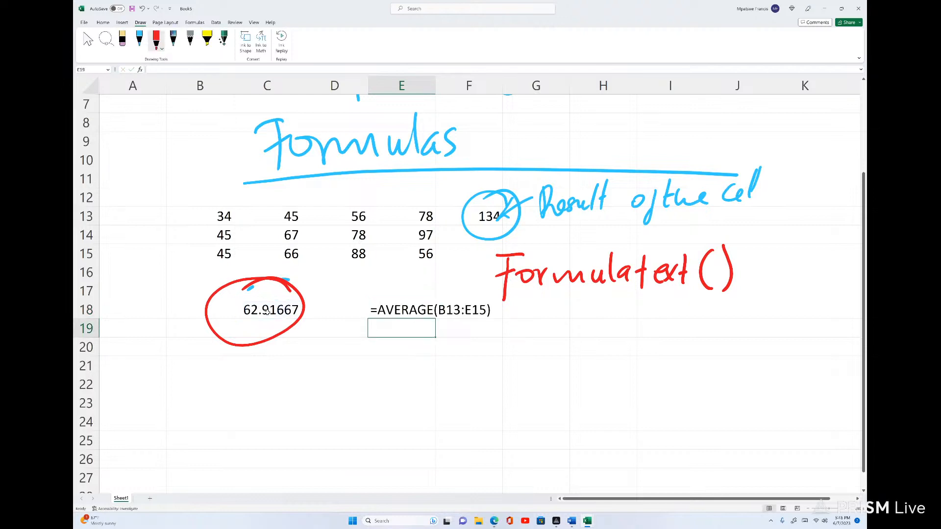
# Select E18 and its neighbour to inspect the displayed formula text
pyautogui.click(448, 315)
pyautogui.click(377, 313)
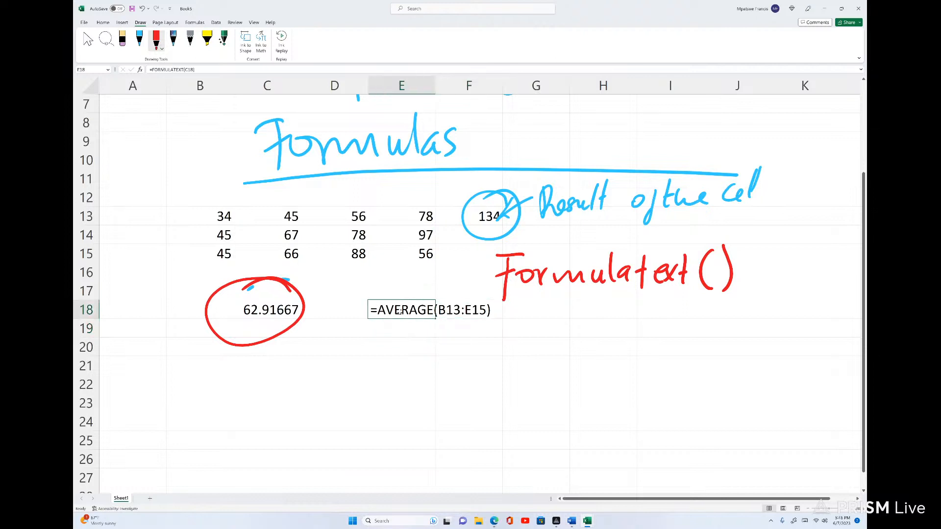
pyautogui.click(456, 310)
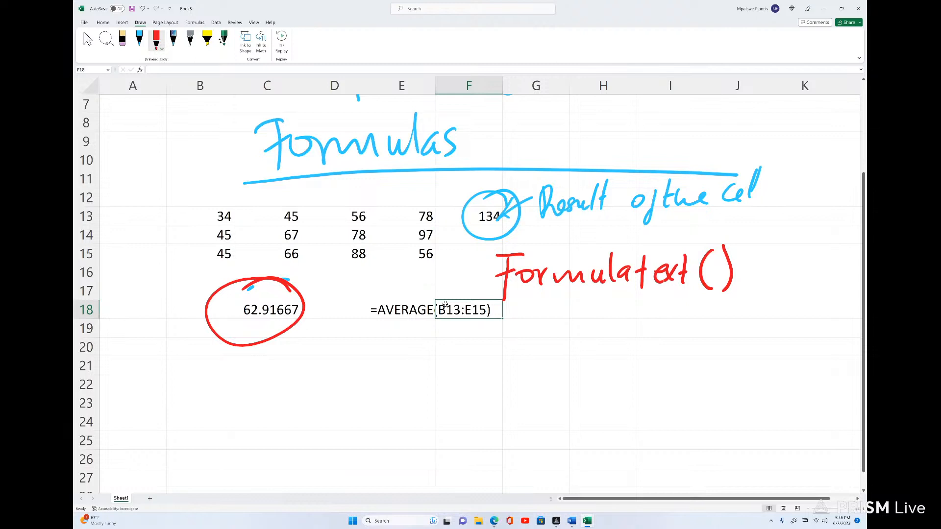
# Enter in C21 a SUM formula adding each cell from B13 through E15 individually
pyautogui.click(250, 365)
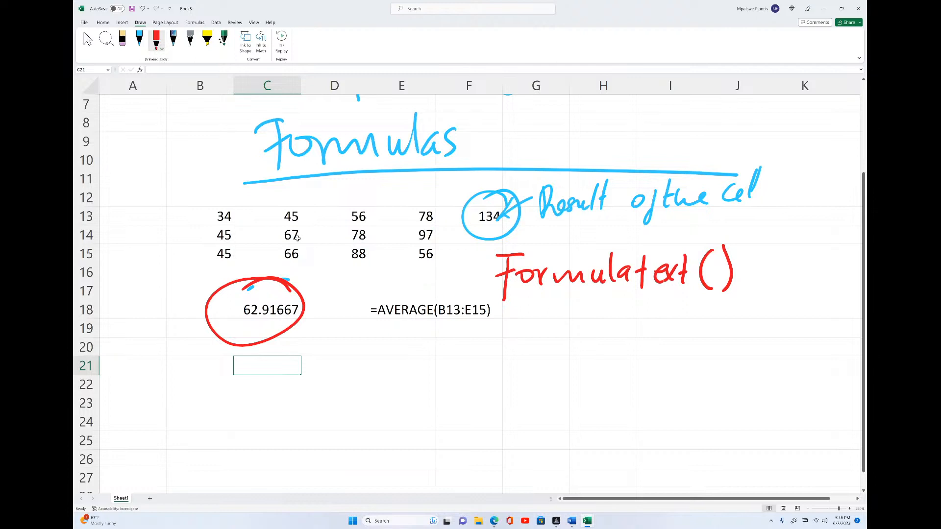
pyautogui.write('=')
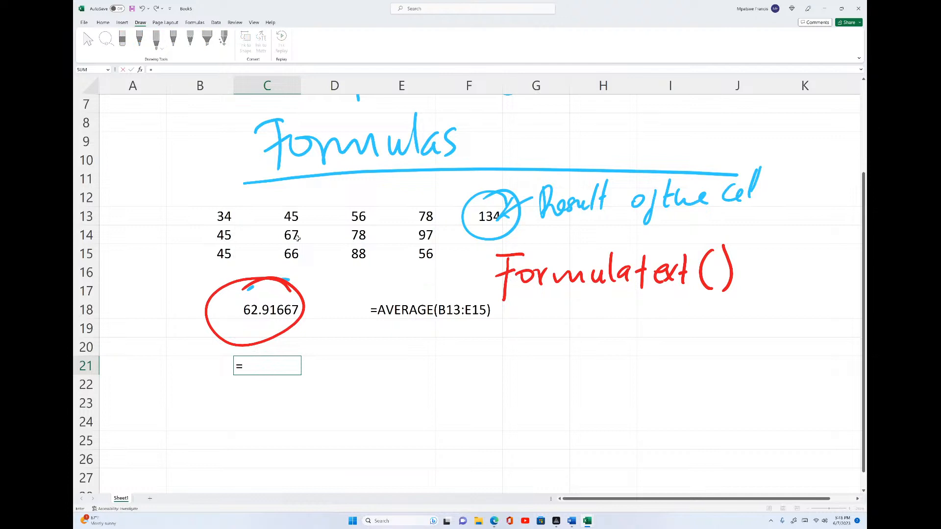
pyautogui.write('sum')
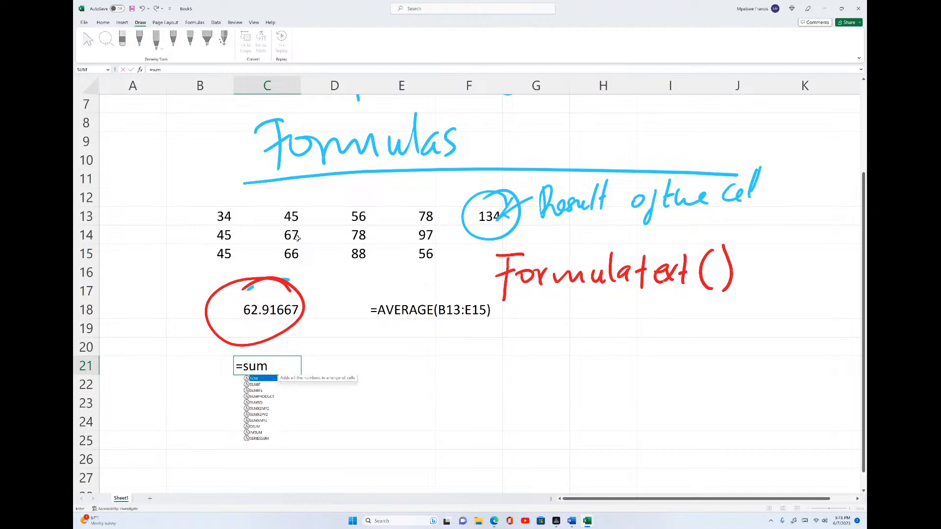
pyautogui.write('(')
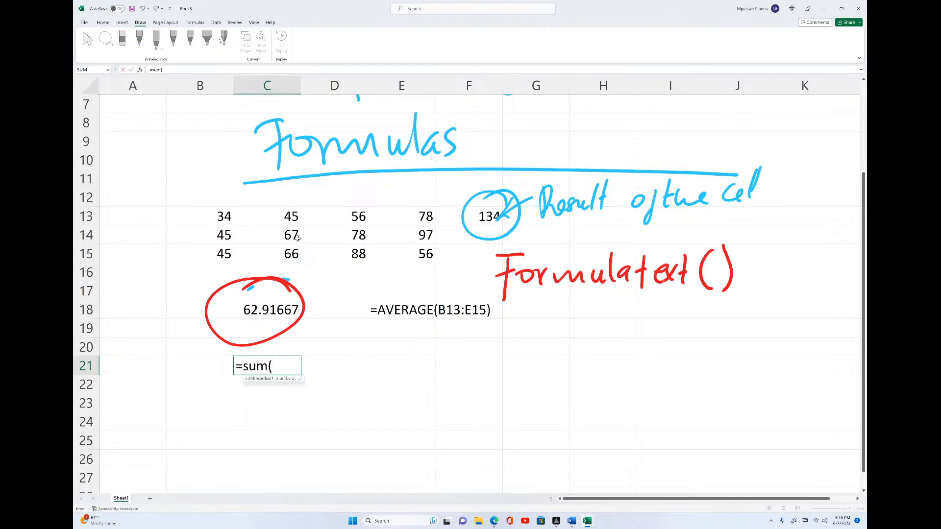
pyautogui.click(200, 216)
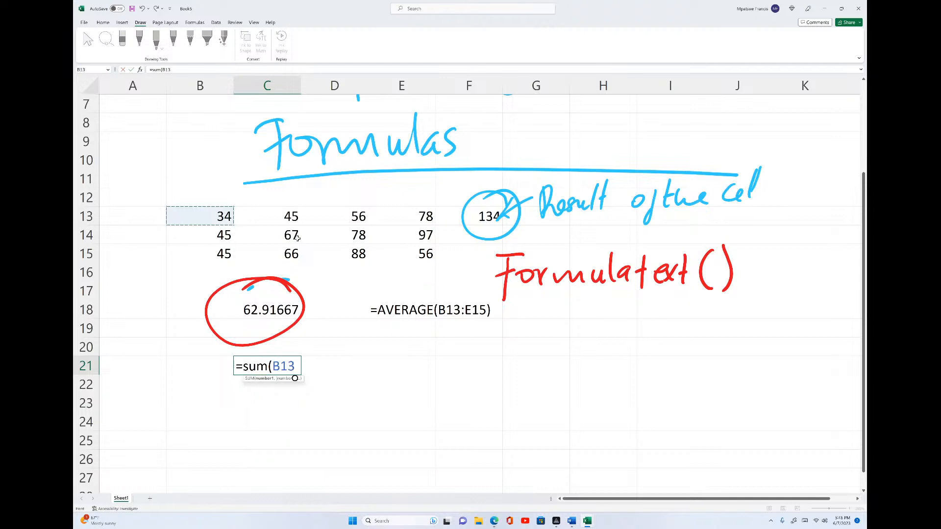
pyautogui.write(',')
pyautogui.click(297, 223)
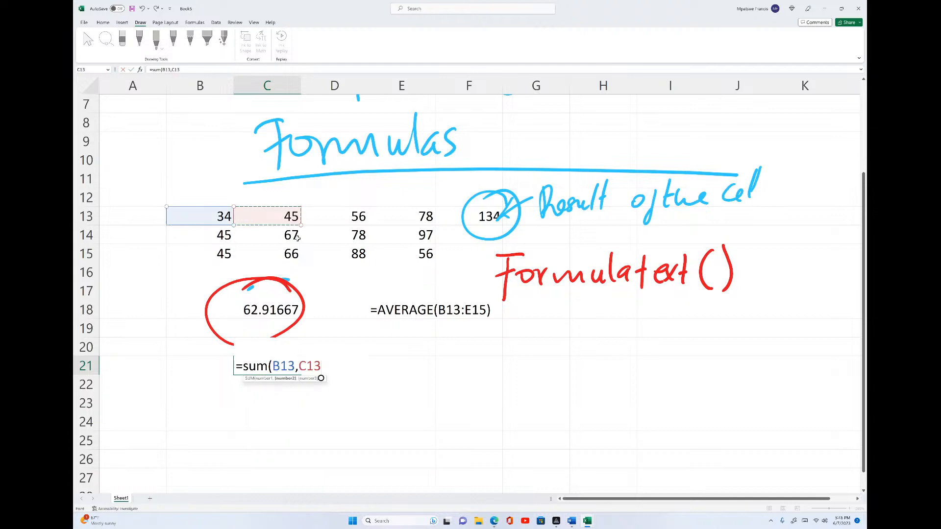
pyautogui.write(',D13,')
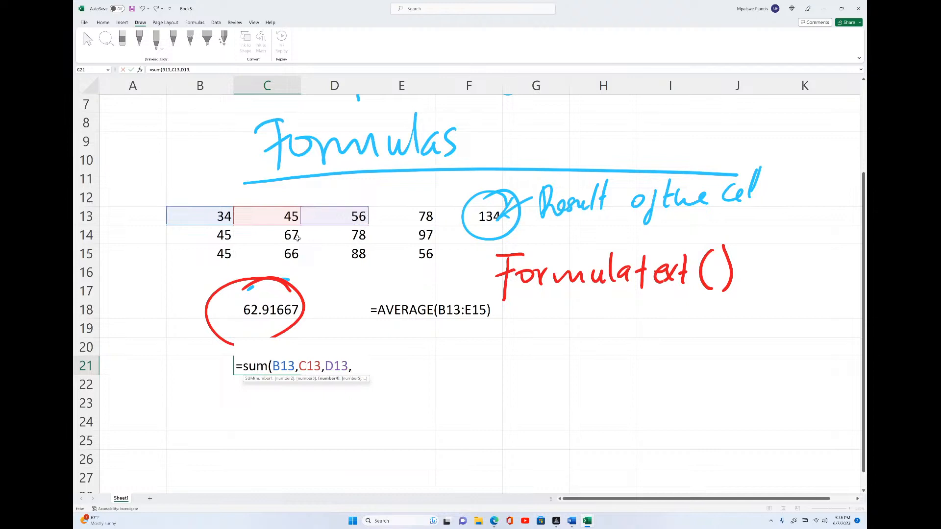
pyautogui.click(402, 216)
pyautogui.write(',')
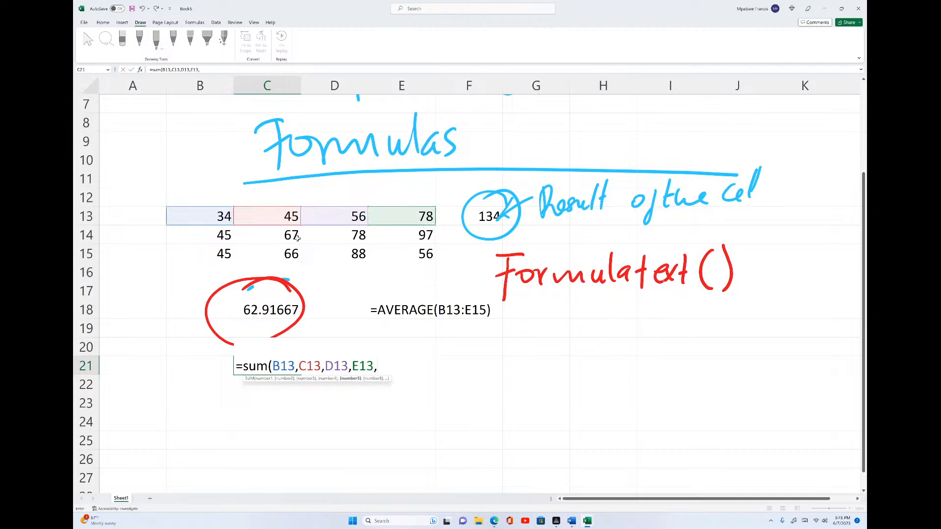
pyautogui.click(200, 235)
pyautogui.write(',')
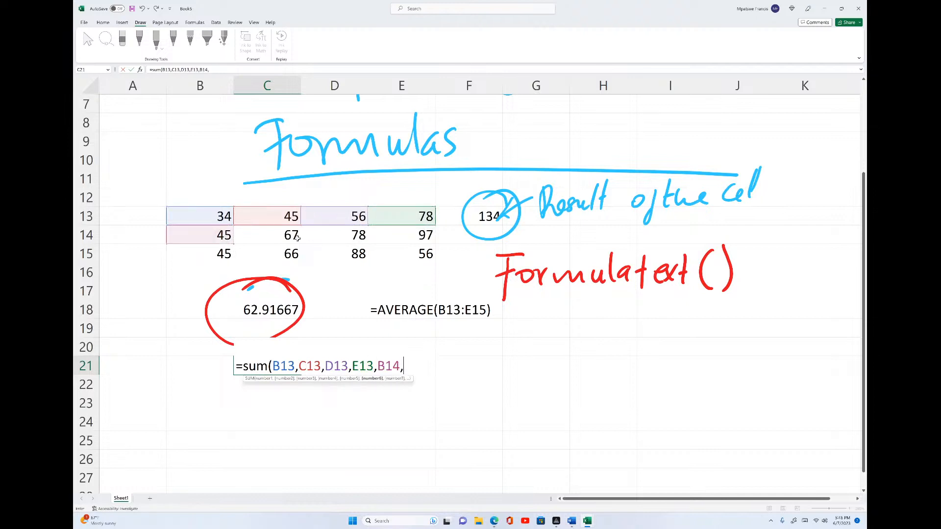
pyautogui.click(297, 237)
pyautogui.write(',D14,')
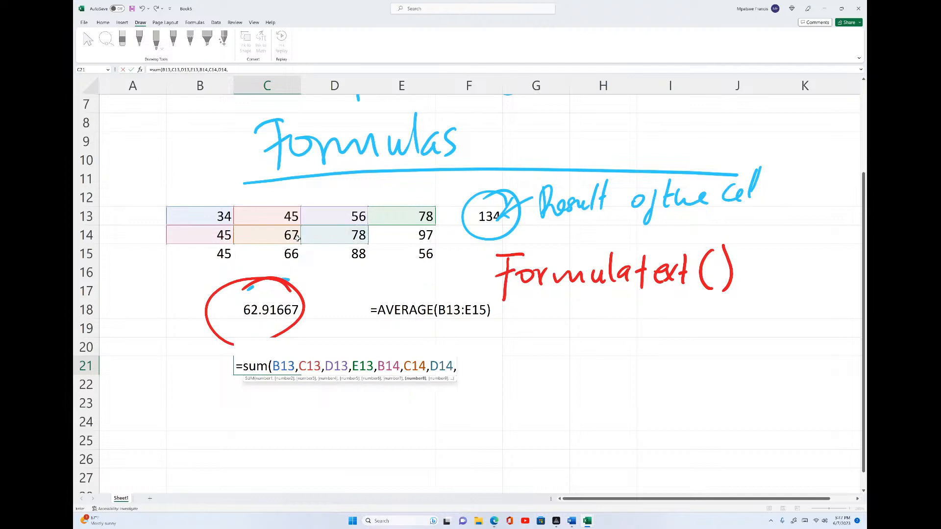
pyautogui.write('E14,B15')
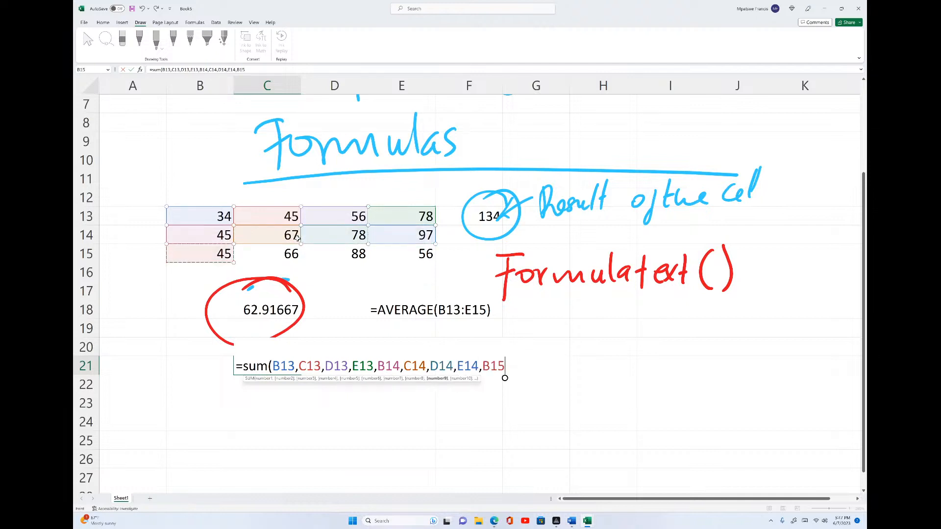
pyautogui.write(',C15,D15,')
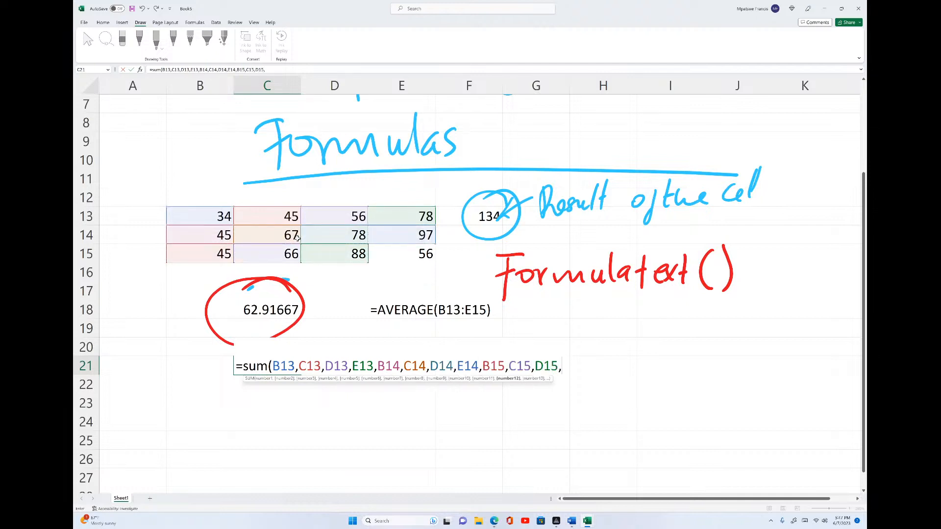
pyautogui.click(402, 252)
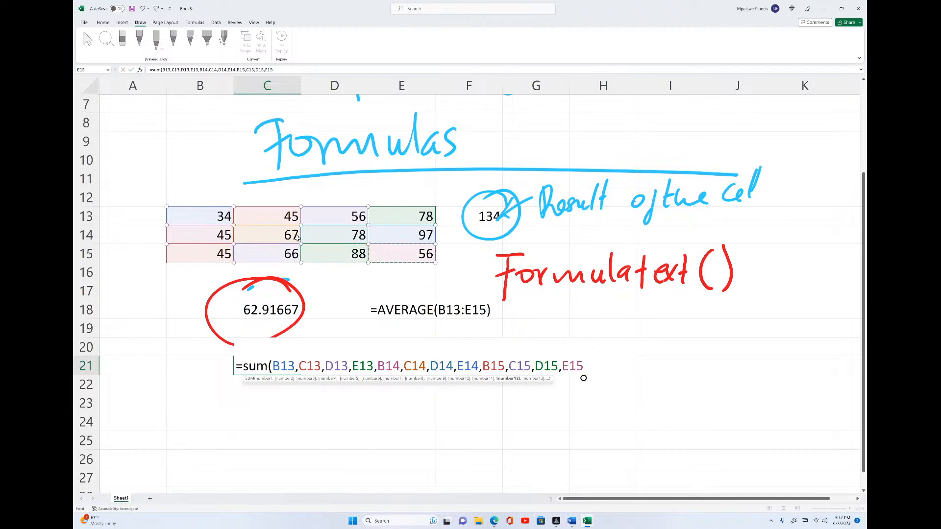
pyautogui.write(')')
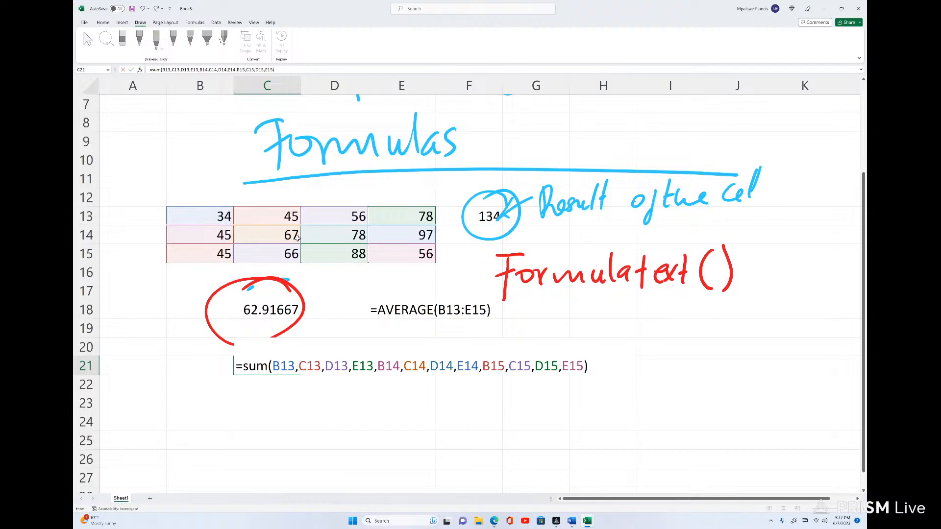
pyautogui.press('Return')
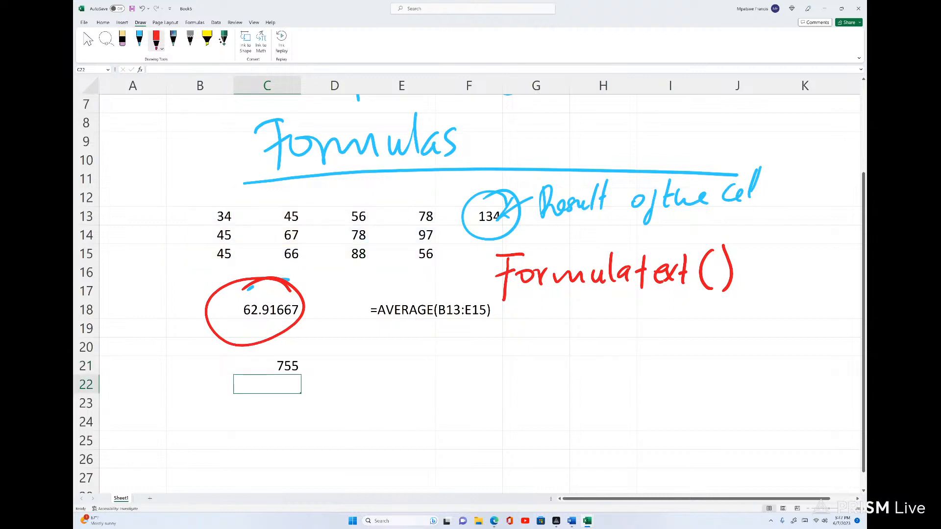
# Select C21 and circle its sum result in red ink
pyautogui.press('Up')
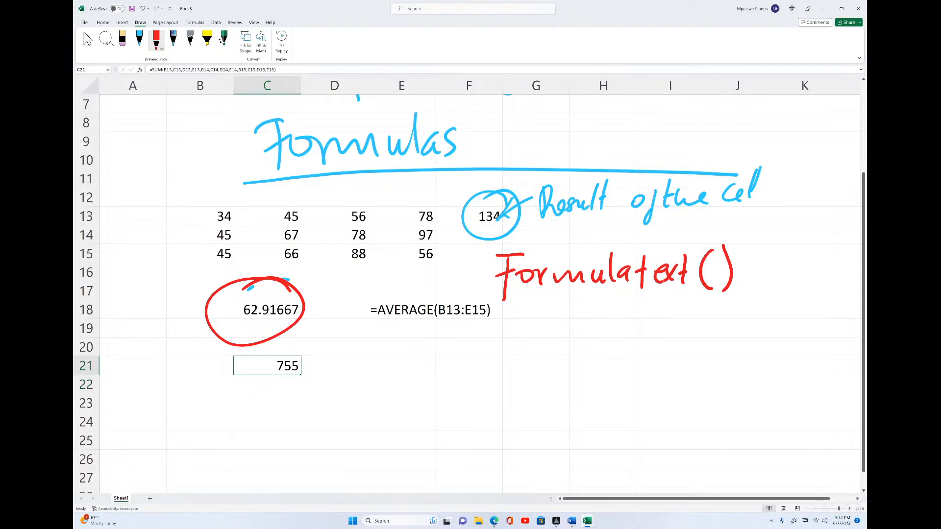
pyautogui.moveTo(270, 342)
pyautogui.mouseDown()
pyautogui.moveTo(266, 407)
pyautogui.moveTo(274, 345)
pyautogui.mouseUp()
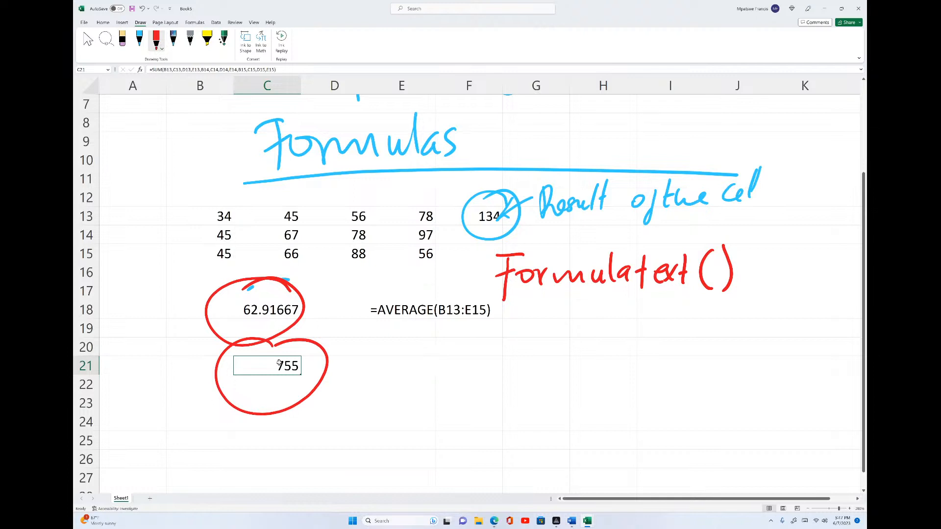
# Enter =FORMULATEXT(C21) in E21 to display the SUM formula as text
pyautogui.click(369, 367)
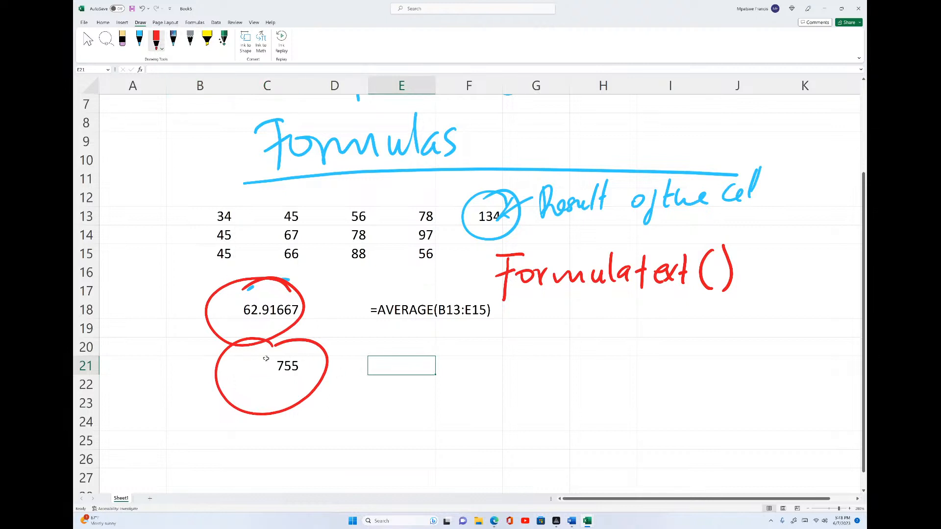
pyautogui.click(282, 363)
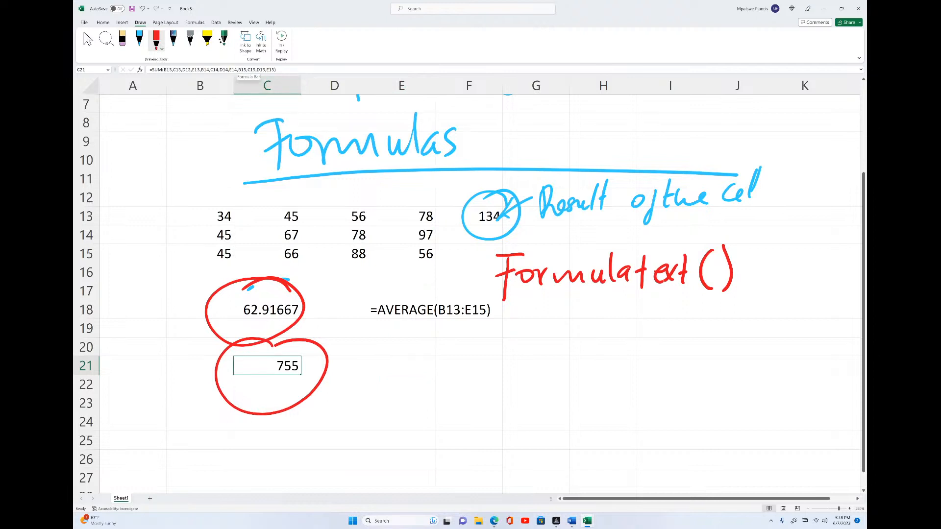
pyautogui.click(385, 363)
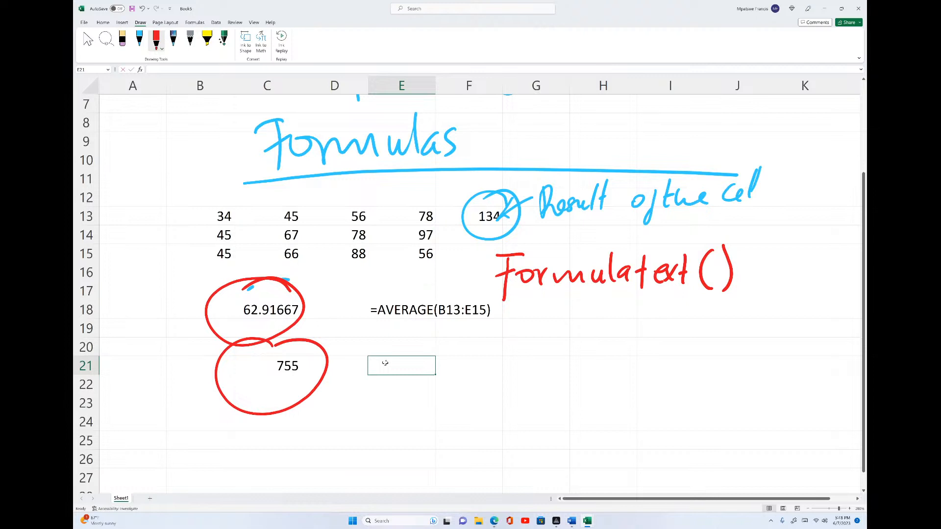
pyautogui.write('=form')
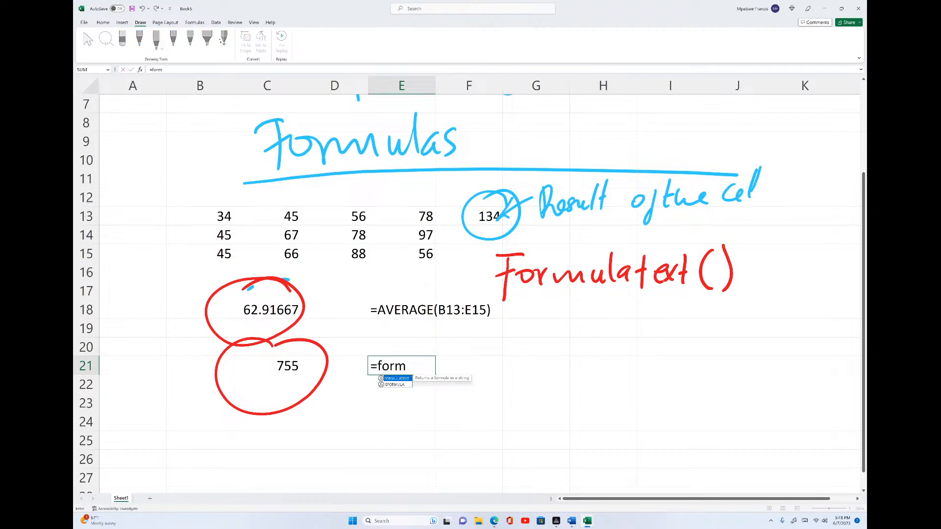
pyautogui.doubleClick(405, 379)
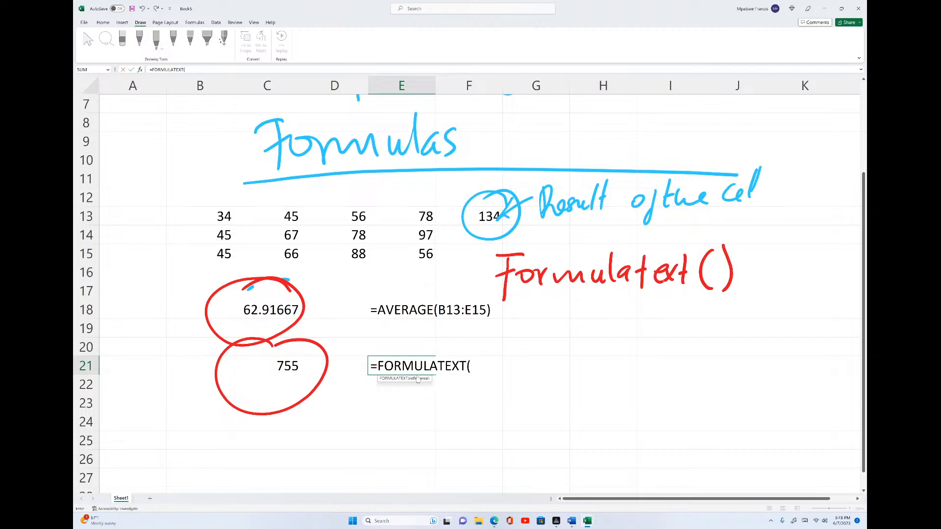
pyautogui.click(285, 363)
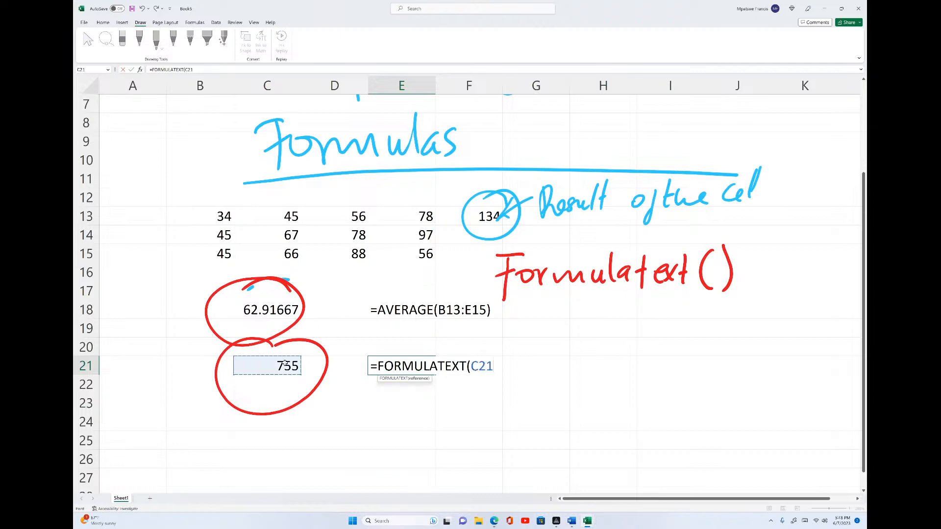
pyautogui.write(')')
pyautogui.press('Return')
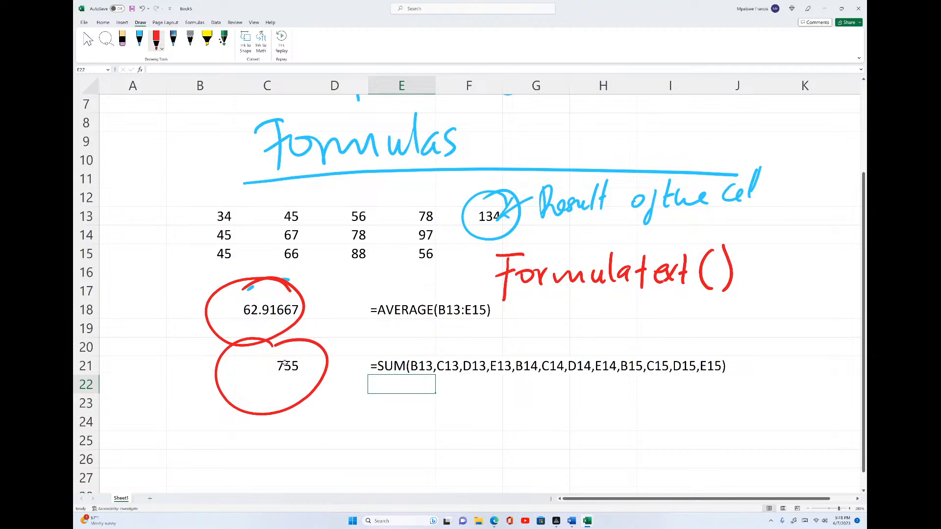
# Create a new workbook from the Loan amortization schedule template
pyautogui.click(83, 23)
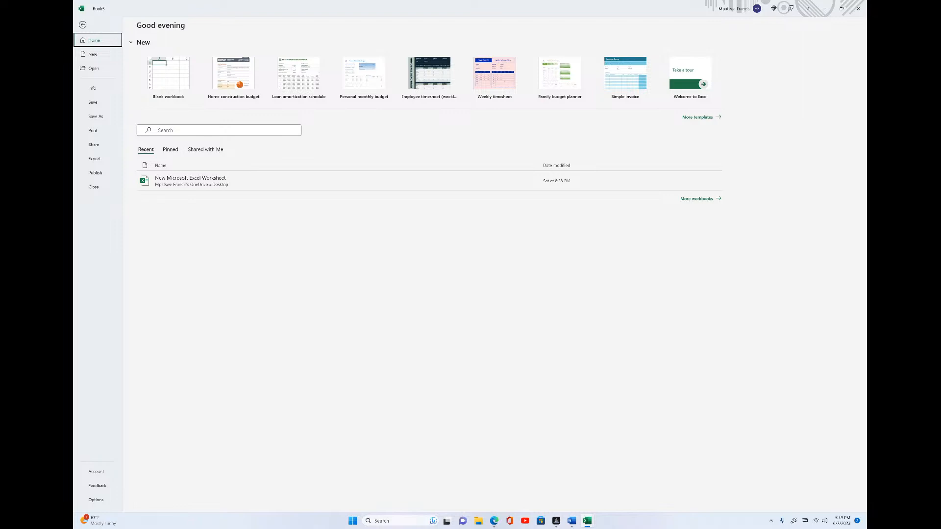
pyautogui.click(234, 73)
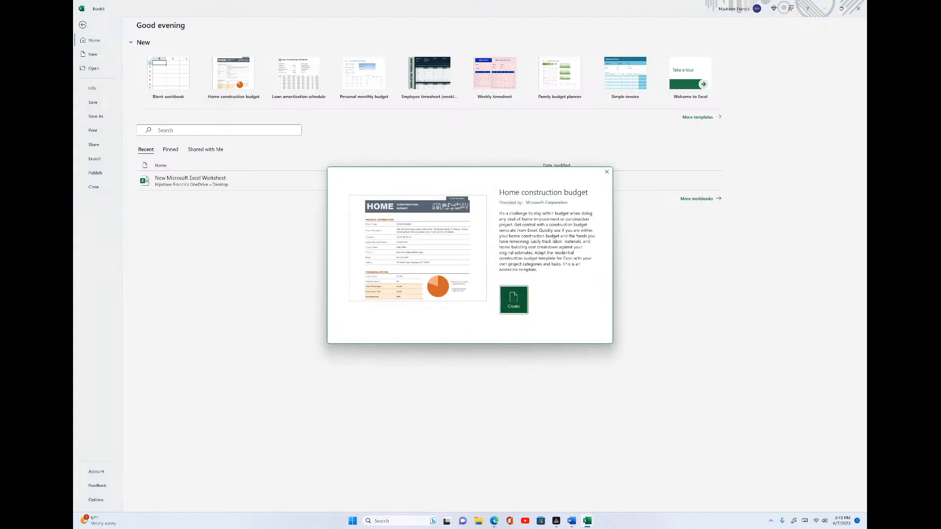
pyautogui.press('Escape')
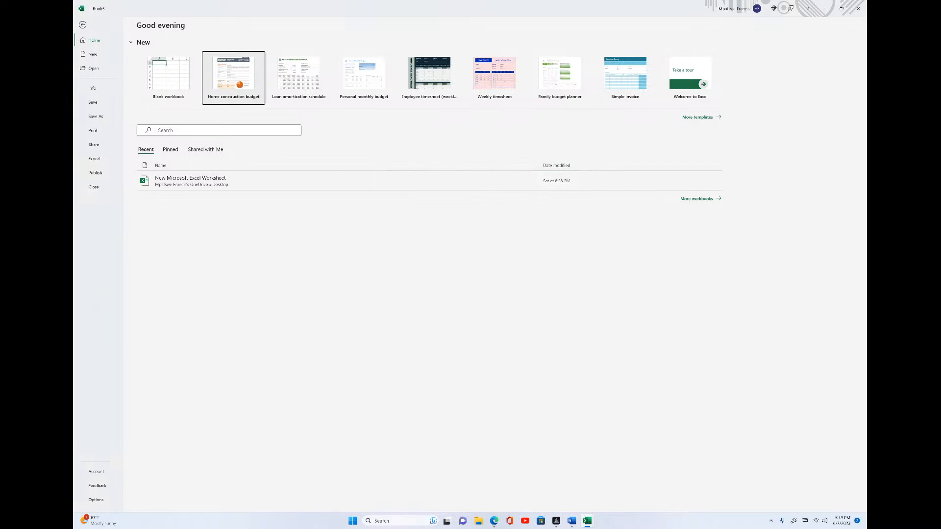
pyautogui.press('Right')
pyautogui.press('Return')
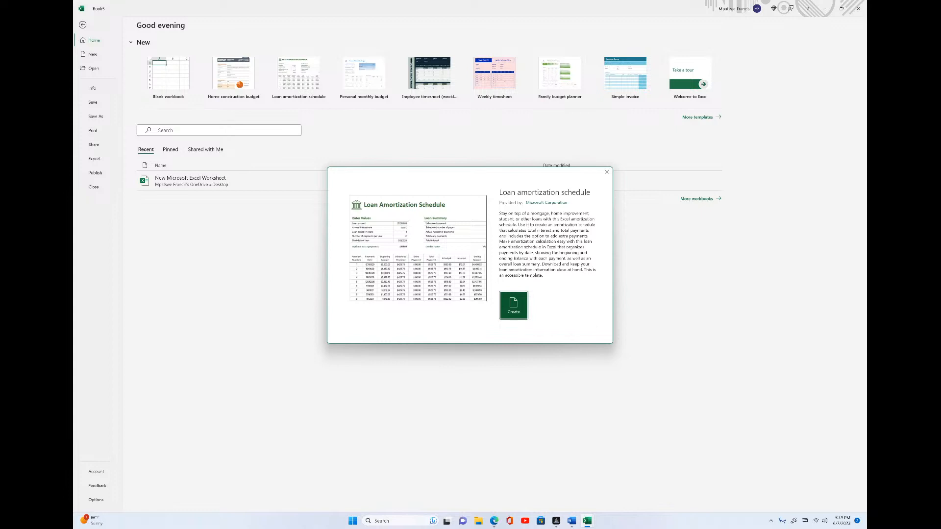
pyautogui.press('Return')
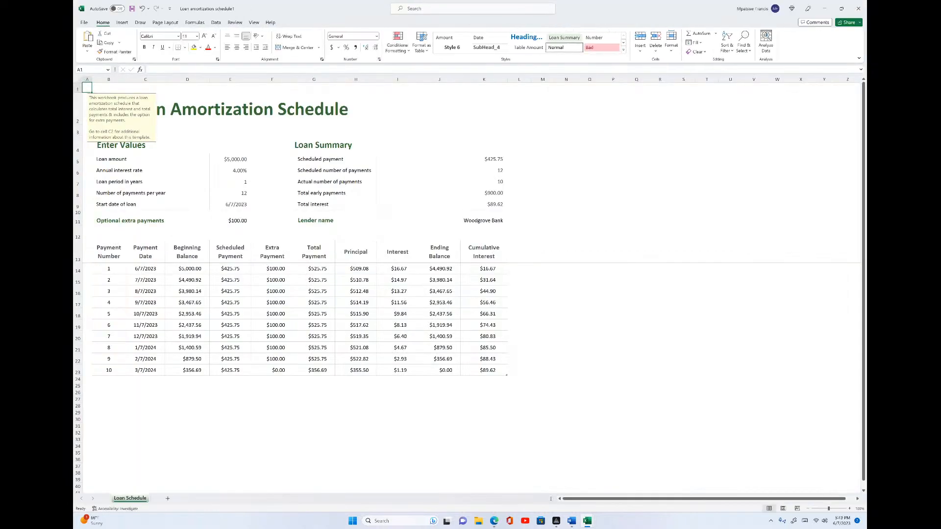
# Enter =FORMULATEXT(J14) in N15 to display the first Ending Balance formula as text
pyautogui.click(484, 268)
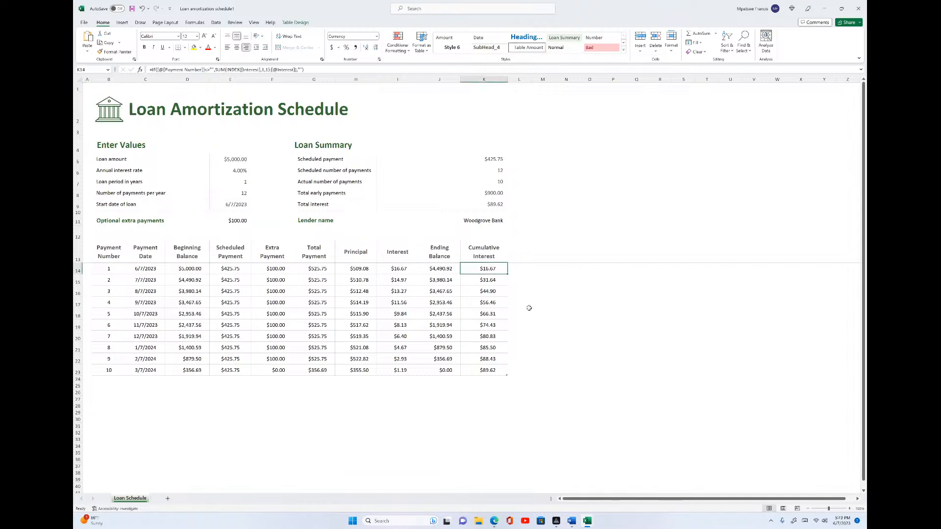
pyautogui.click(438, 269)
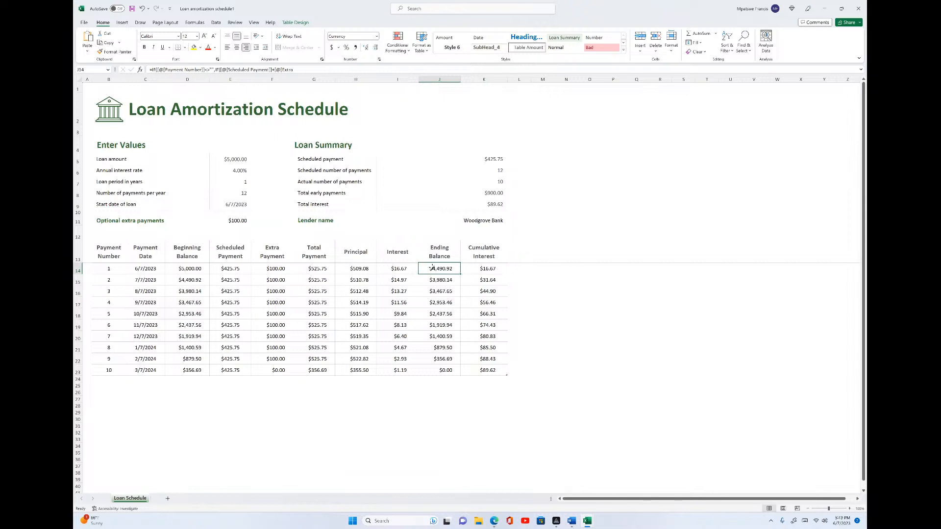
pyautogui.click(576, 277)
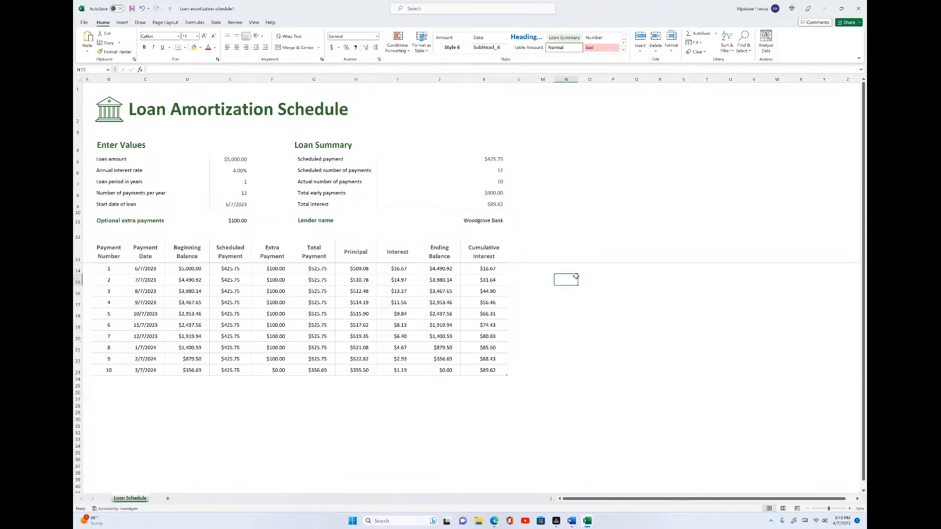
pyautogui.write('=')
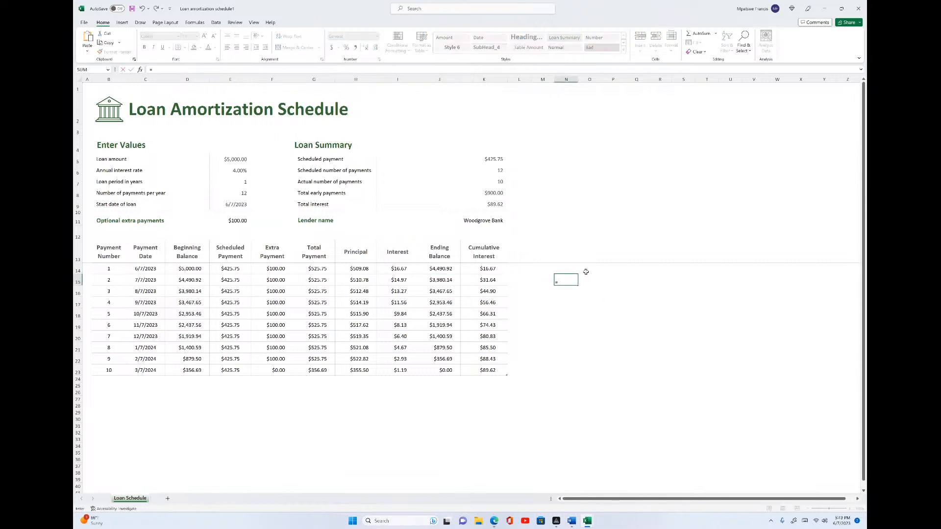
pyautogui.write('for')
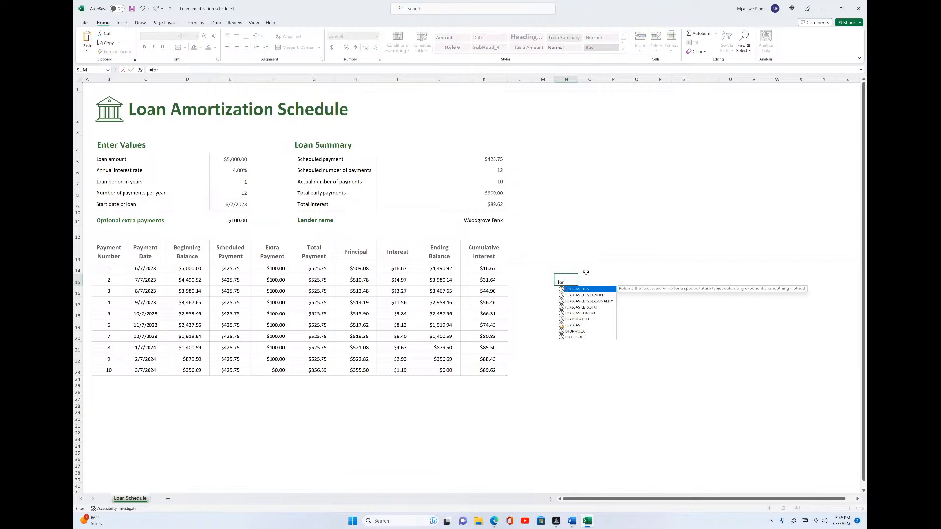
pyautogui.write('m')
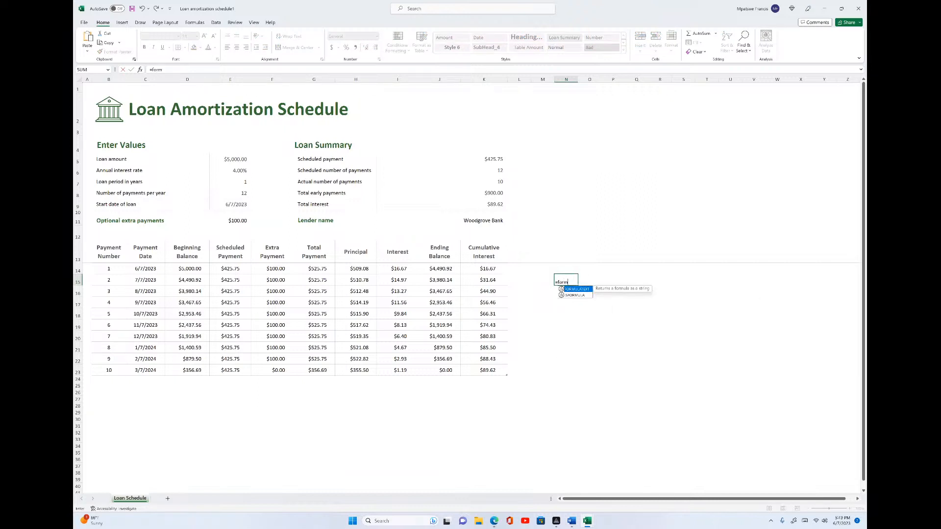
pyautogui.doubleClick(576, 289)
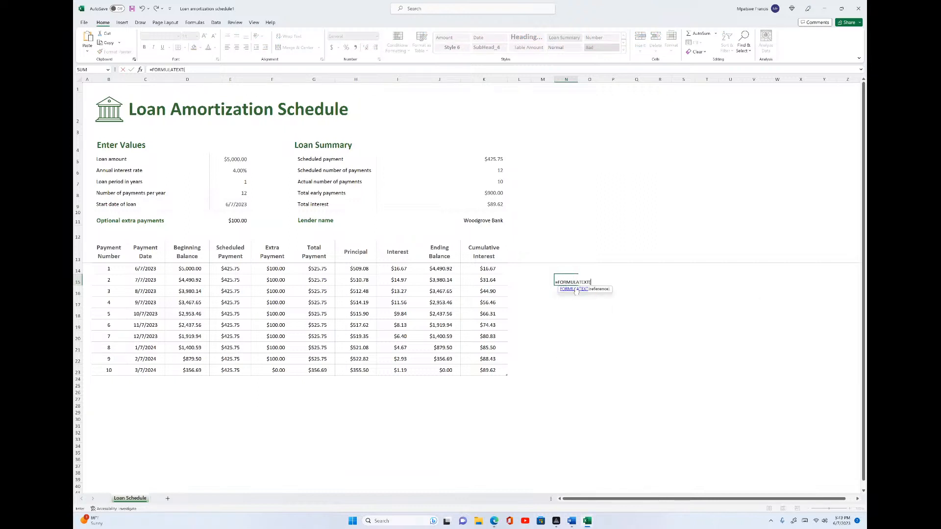
pyautogui.click(429, 269)
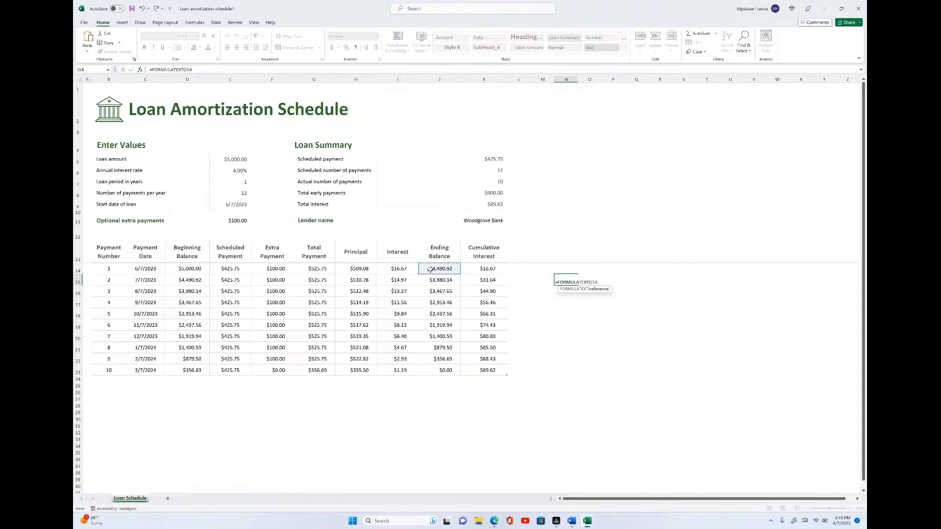
pyautogui.press('Return')
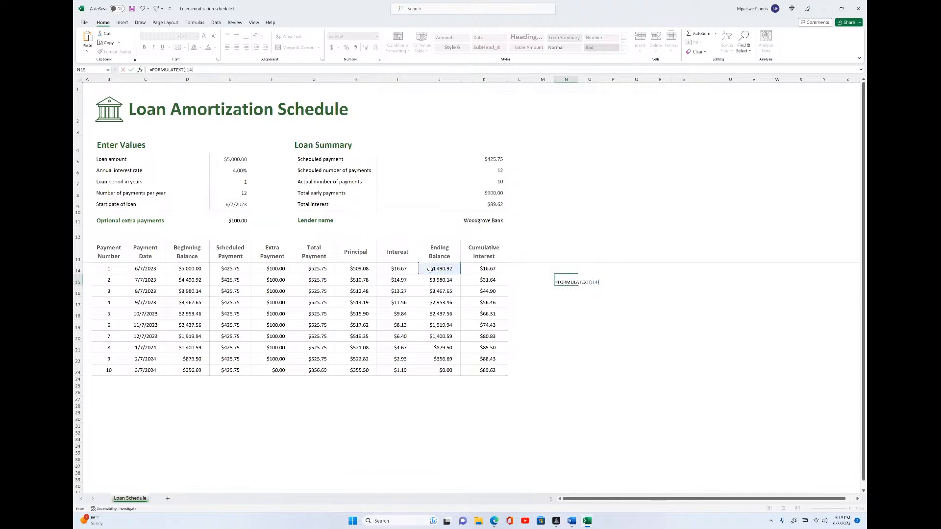
pyautogui.click(637, 280)
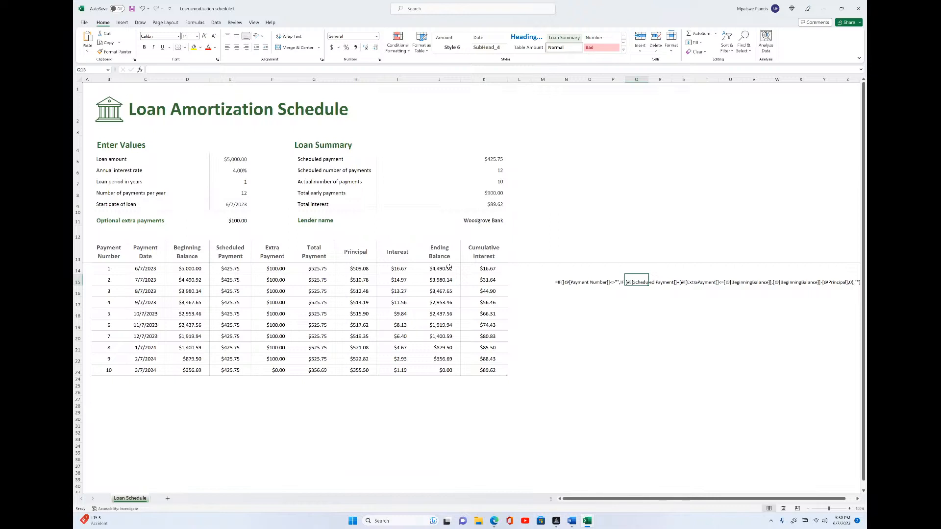
pyautogui.moveTo(587, 525)
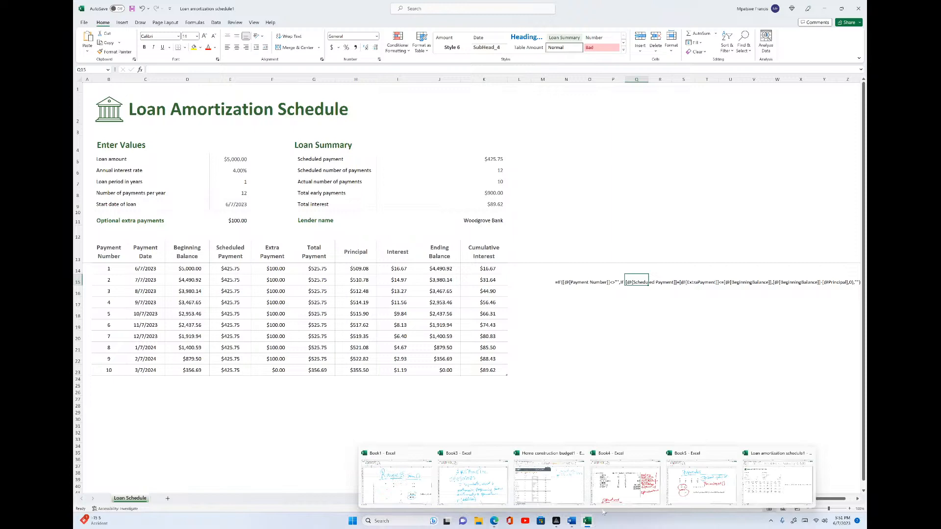
pyautogui.click(556, 521)
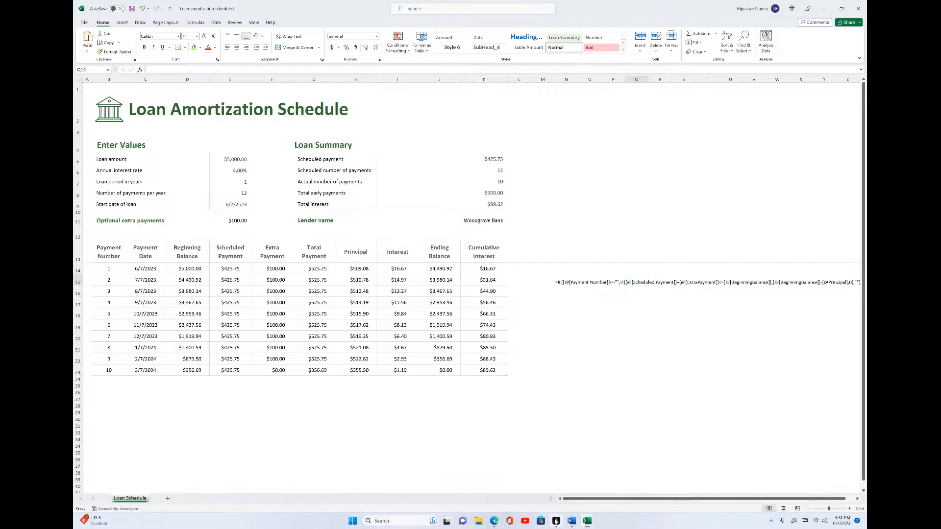